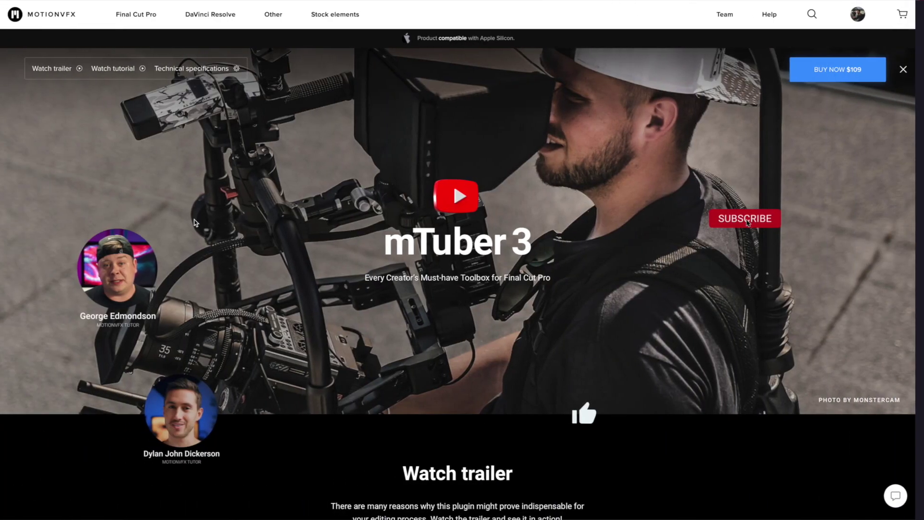
Step: Scroll the mTuber 3 product page past the trailer and features to 'Consistently perfect all along'
scroll(198, 220, down, 10)
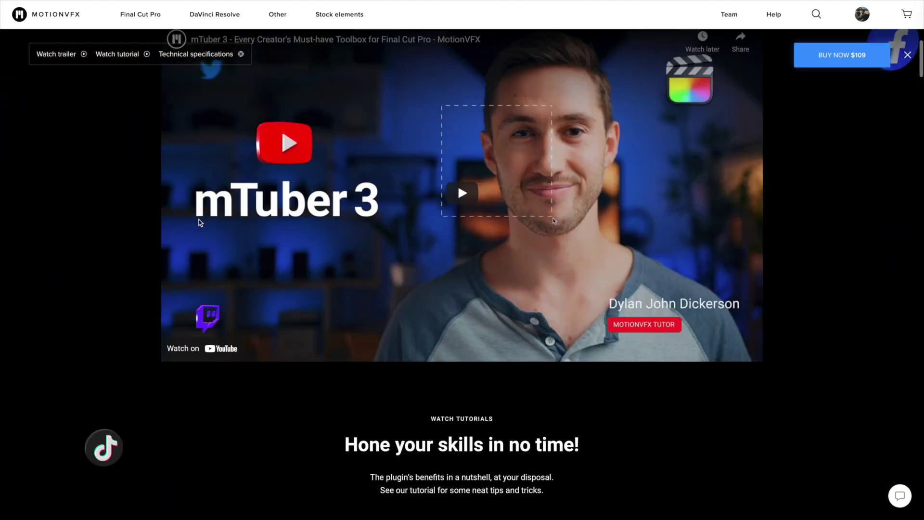
scroll(198, 220, down, 15)
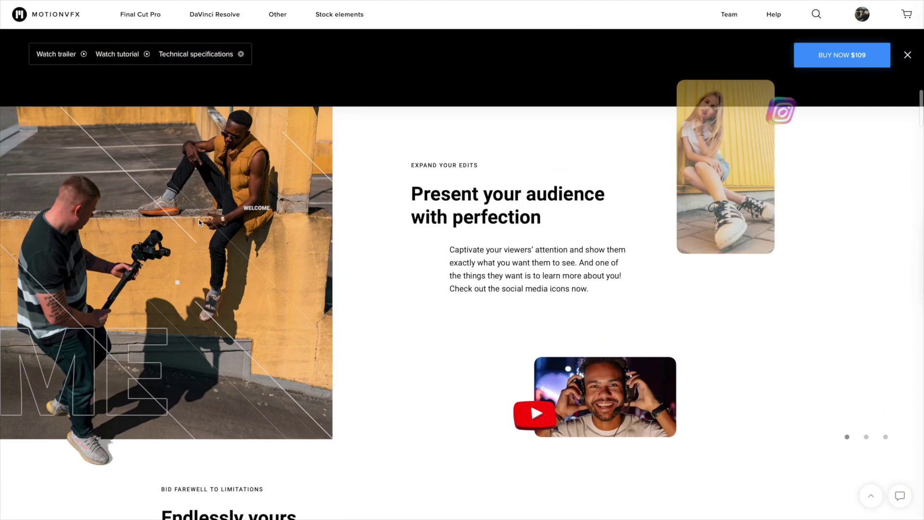
scroll(200, 222, down, 5)
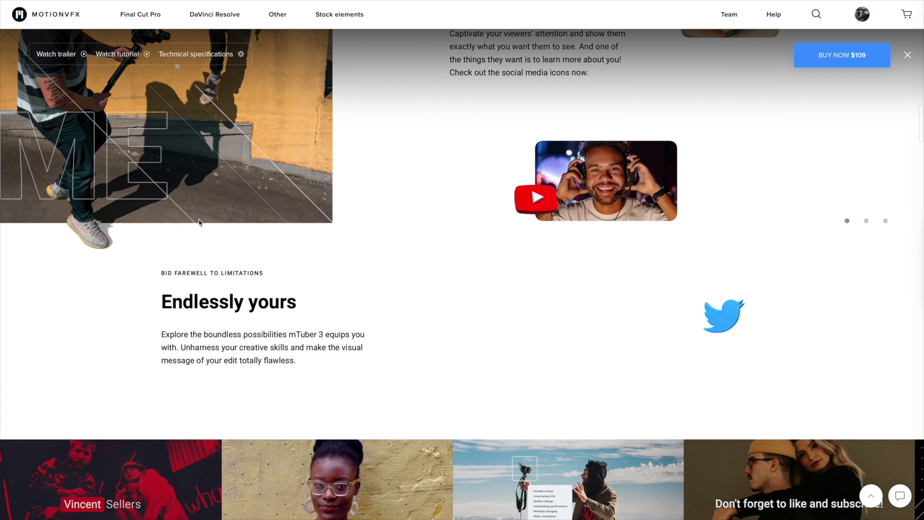
scroll(199, 223, down, 6)
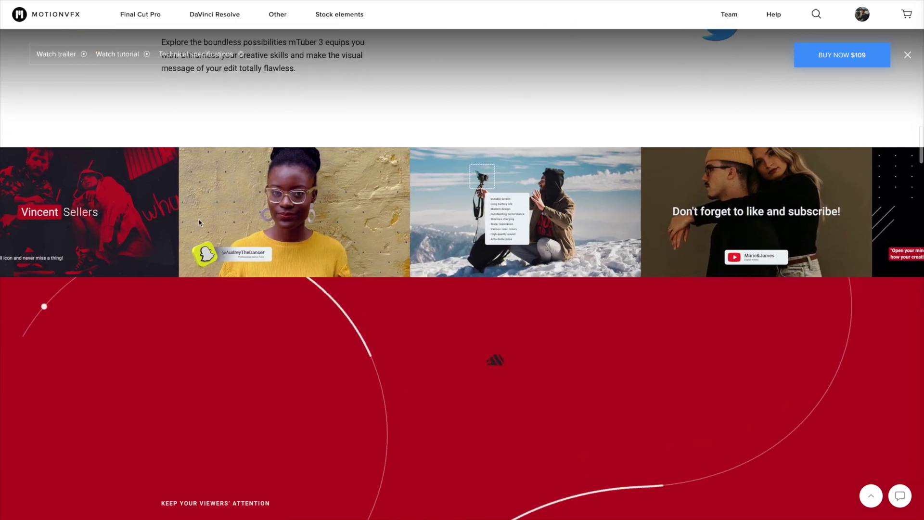
scroll(199, 222, down, 6)
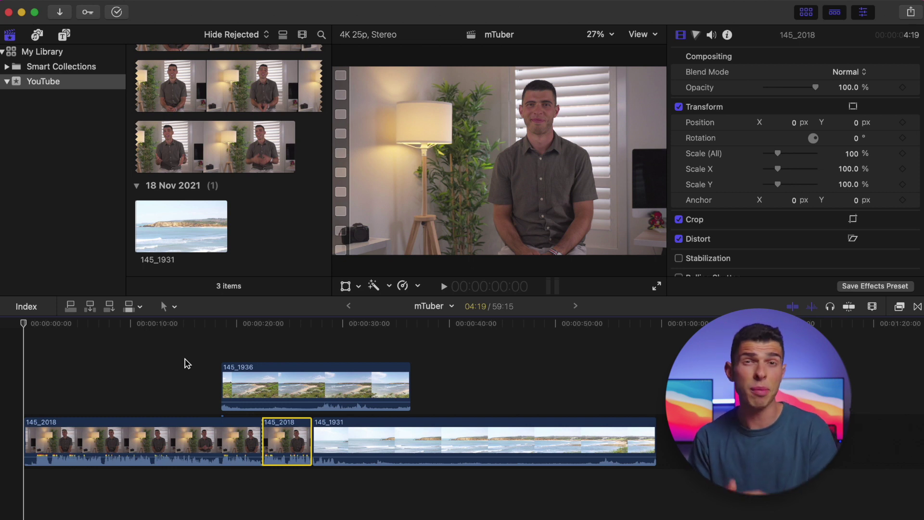
Step: Deselect the timeline clips and bring up the Titles and Generators browser
click(76, 150)
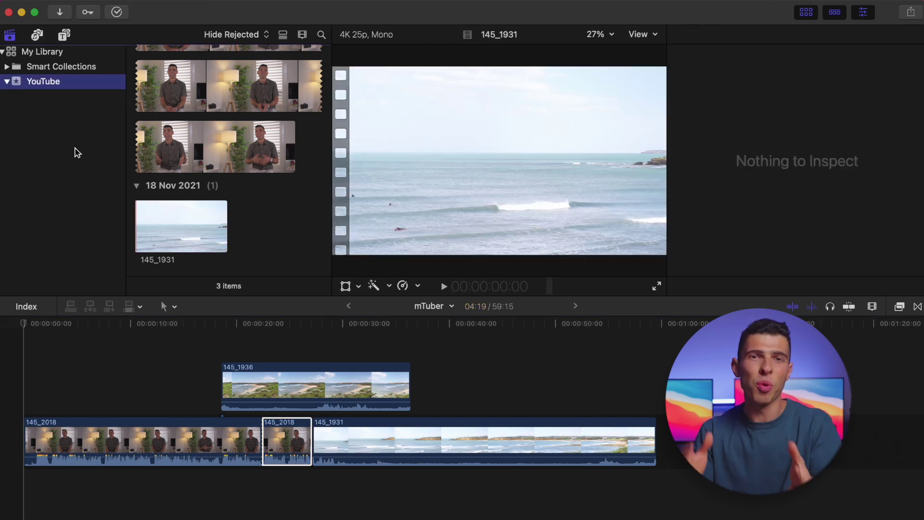
click(64, 35)
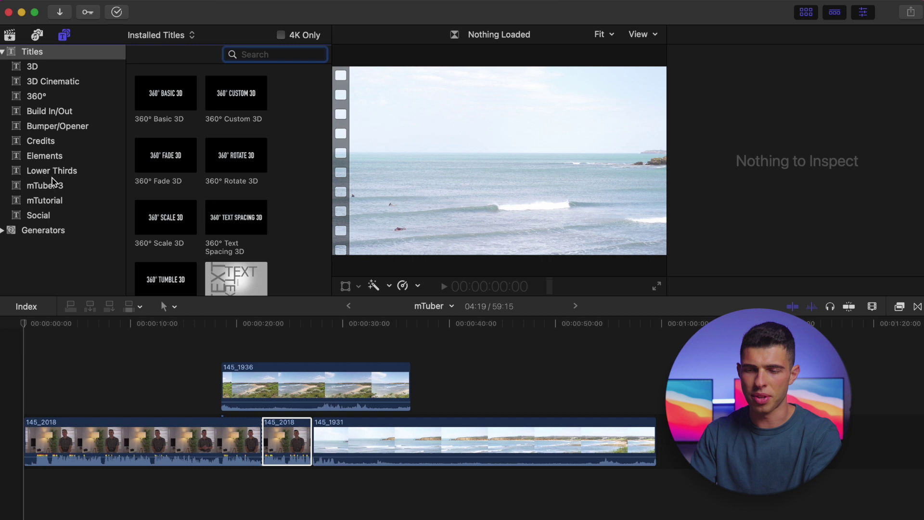
Step: Show the mTuber 3 title category and scroll to the Intros collection (Intro 01–06)
click(50, 185)
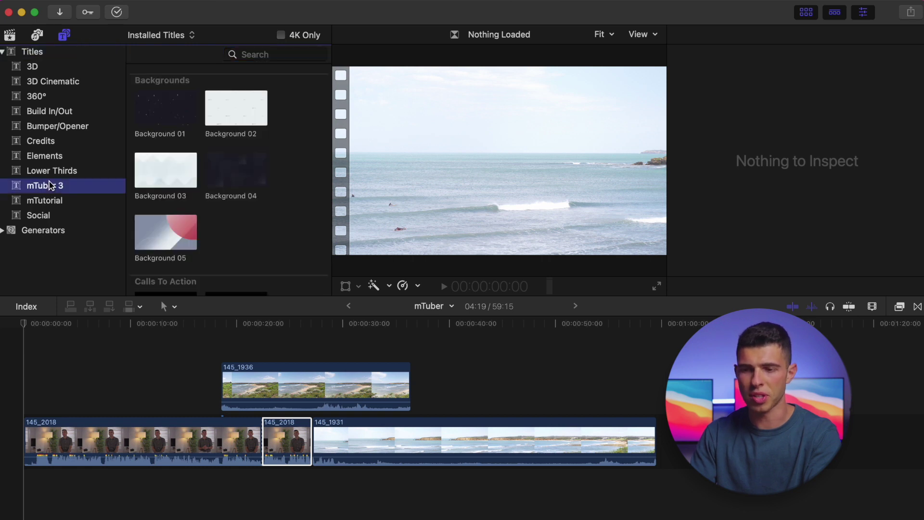
scroll(212, 156, down, 5)
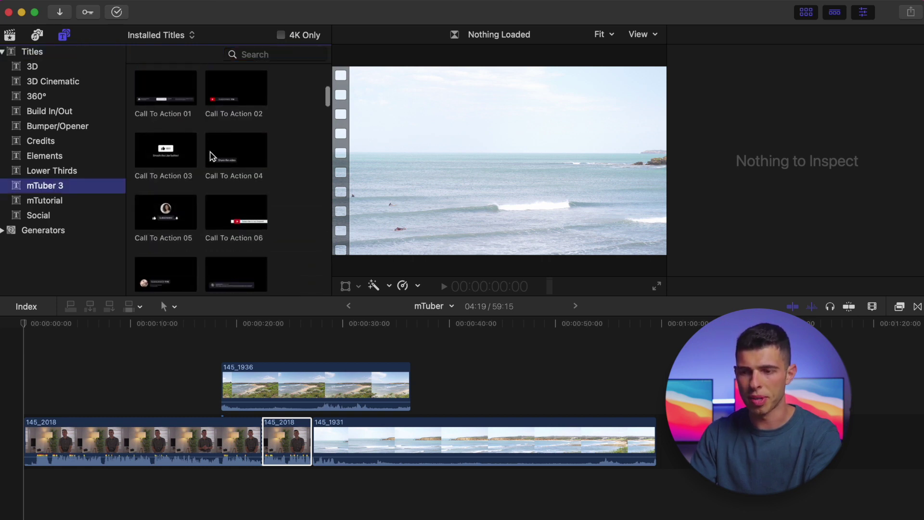
scroll(212, 156, up, 2)
scroll(212, 156, down, 10)
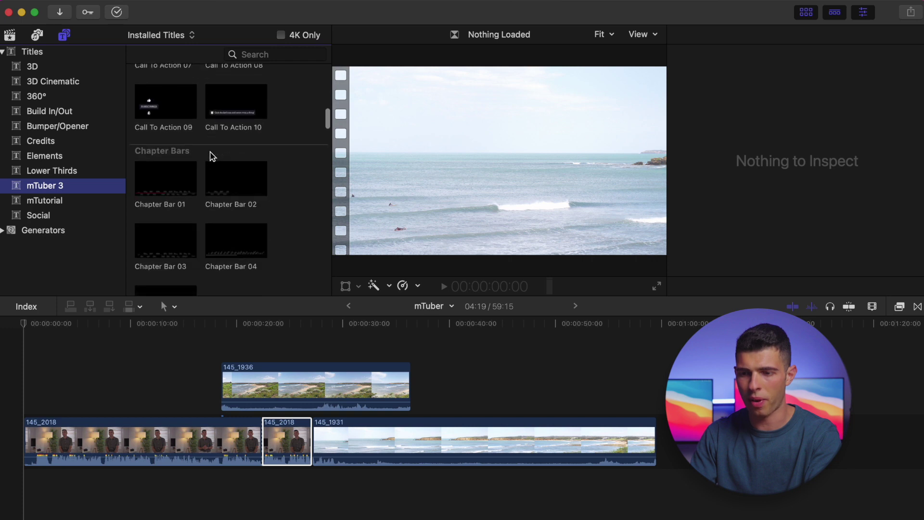
scroll(213, 156, down, 10)
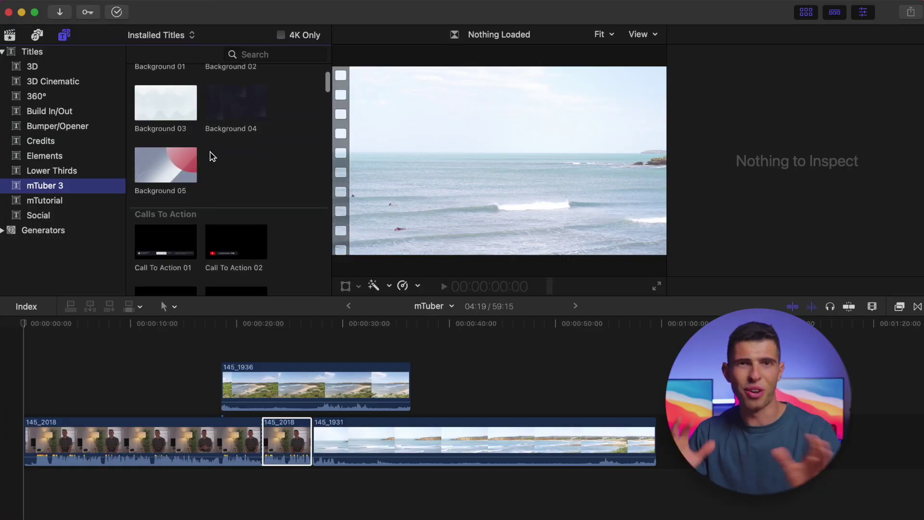
scroll(213, 157, down, 5)
scroll(212, 156, down, 10)
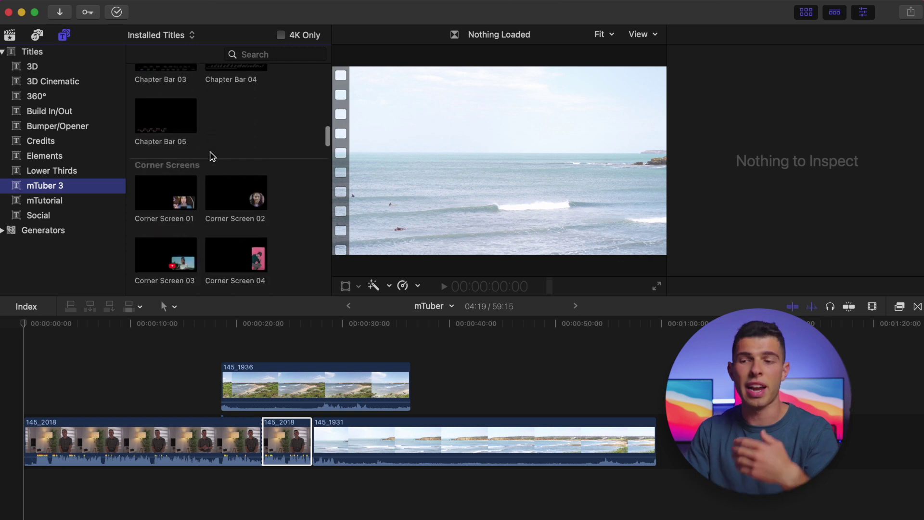
scroll(213, 156, down, 12)
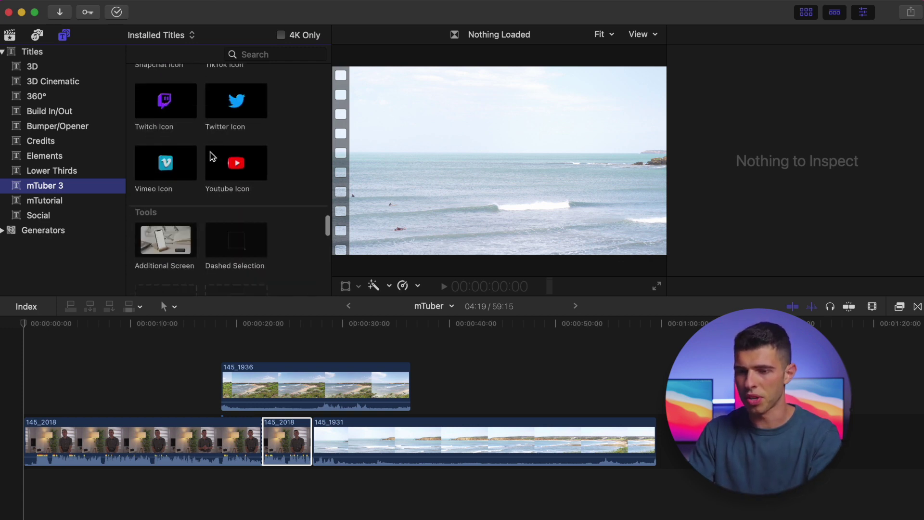
scroll(212, 157, up, 15)
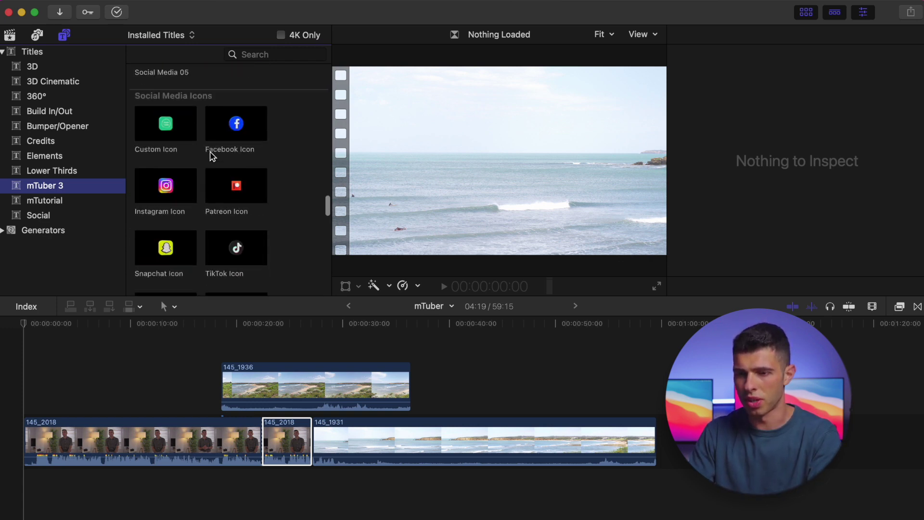
scroll(212, 156, up, 1)
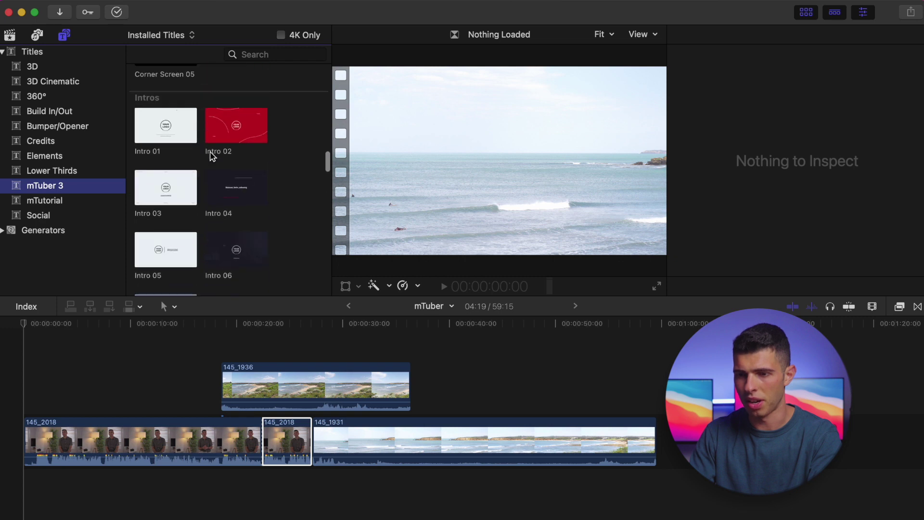
Step: Preview Intro 01, then place Intro 02 at the timeline start above clip 145_2018
click(141, 136)
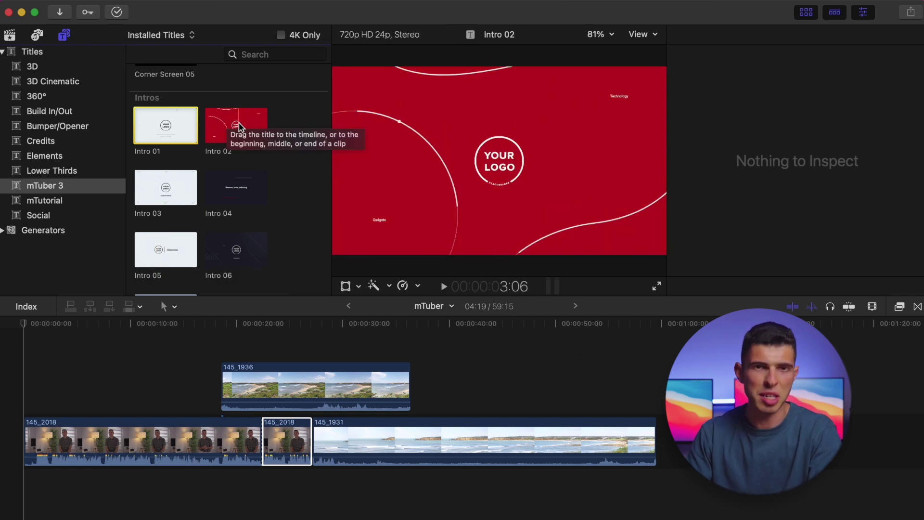
drag(239, 127, 22, 410)
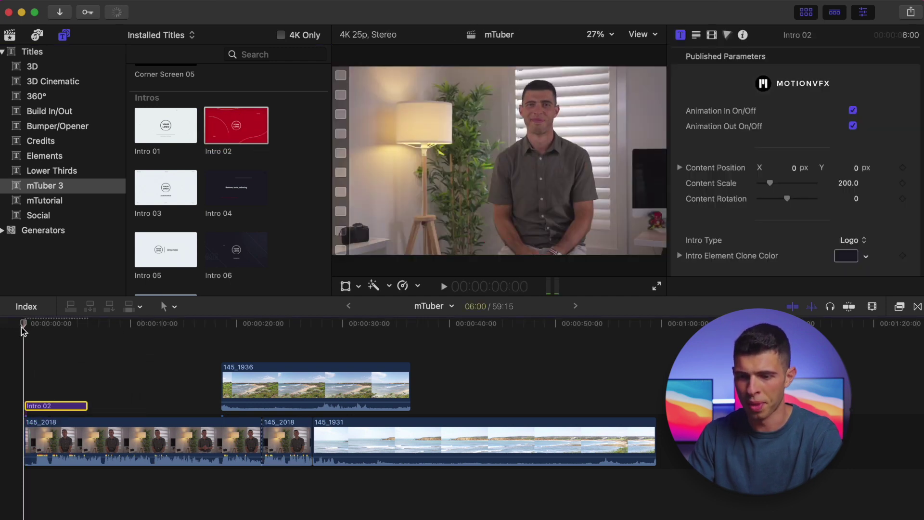
key(space)
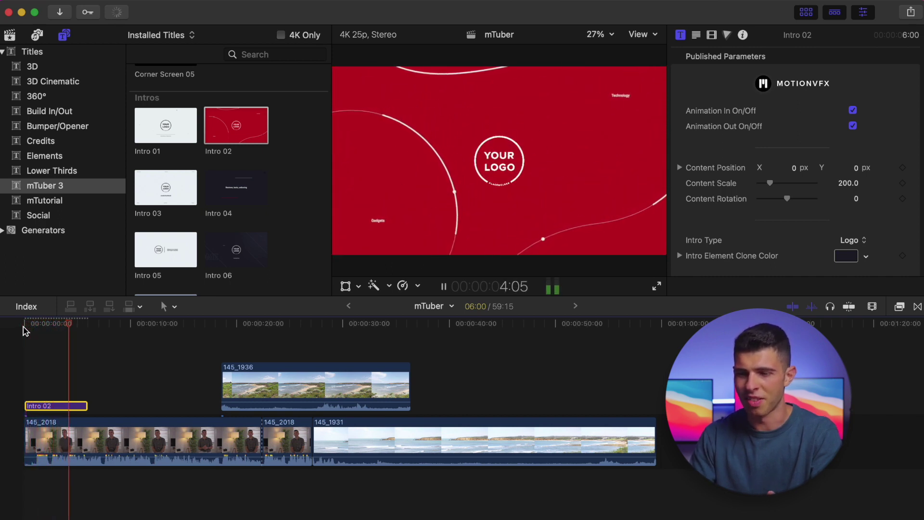
key(space)
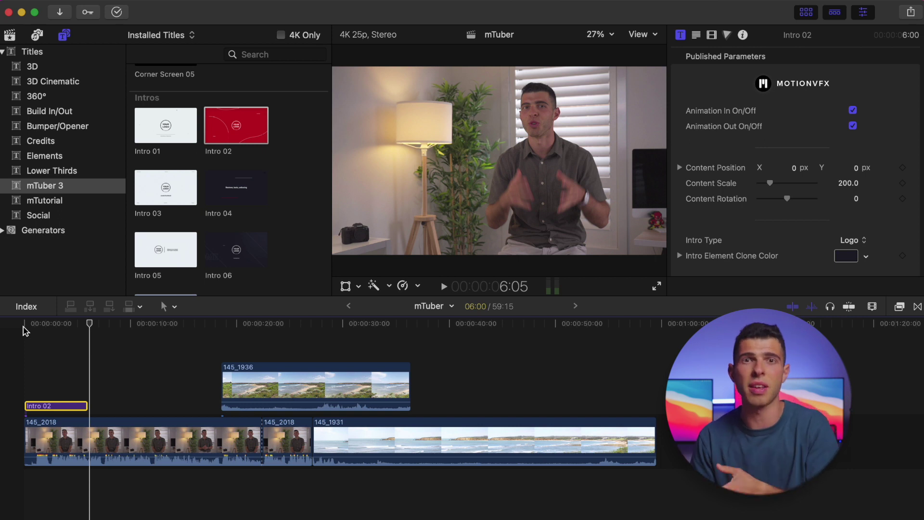
drag(35, 325, 18, 330)
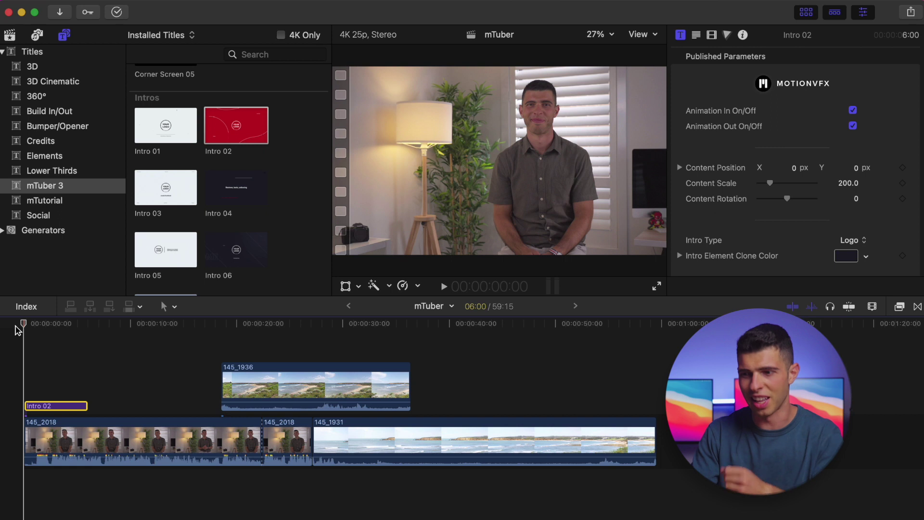
key(space)
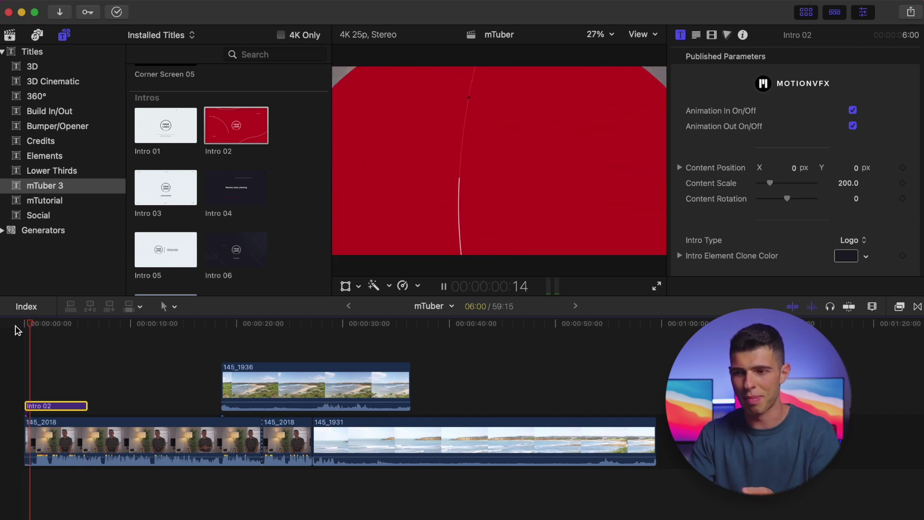
drag(37, 324, 23, 326)
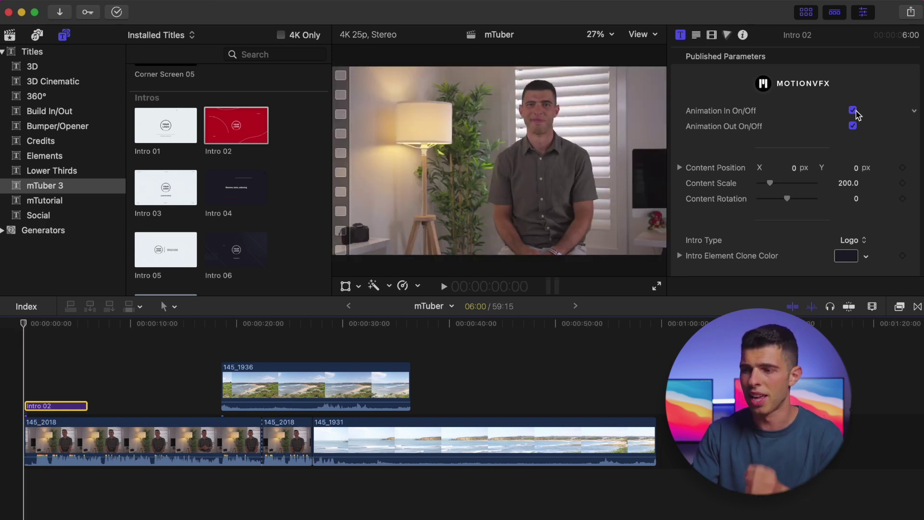
Step: Switch off Intro 02's Animation In and play the title back from its start
click(854, 111)
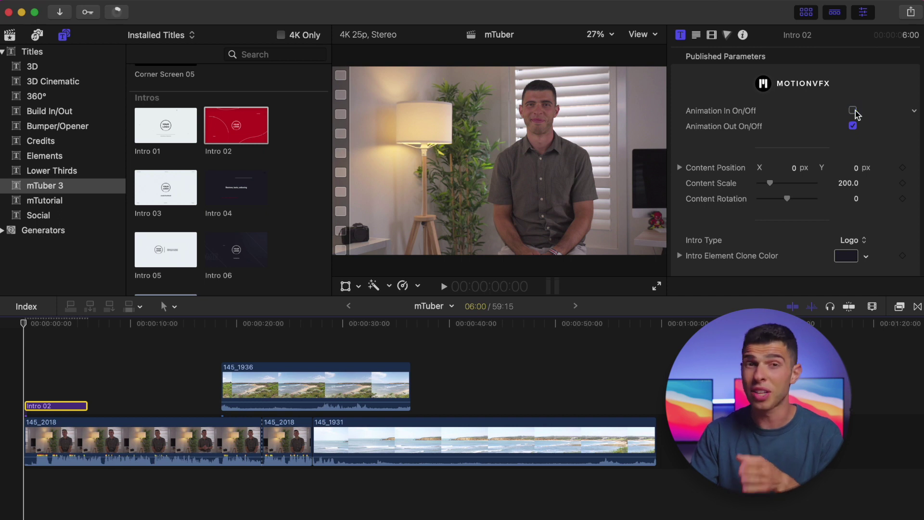
drag(39, 406, 38, 406)
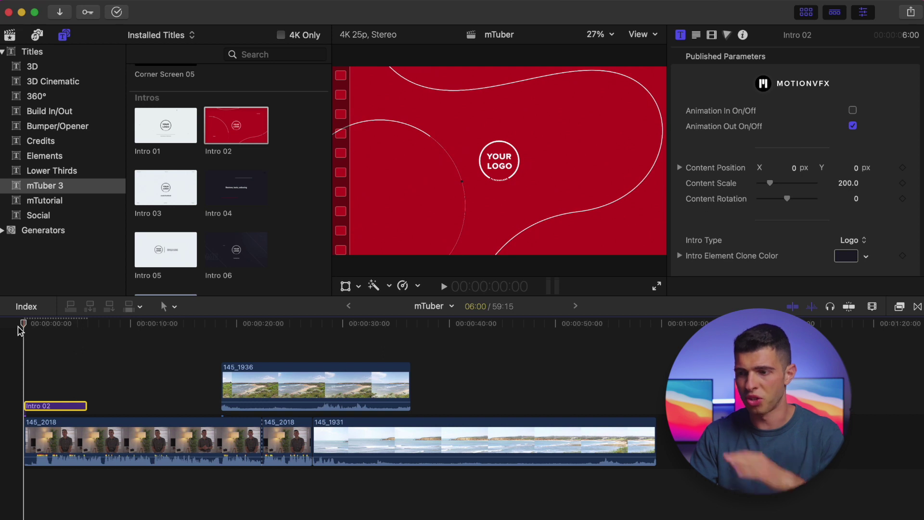
key(space)
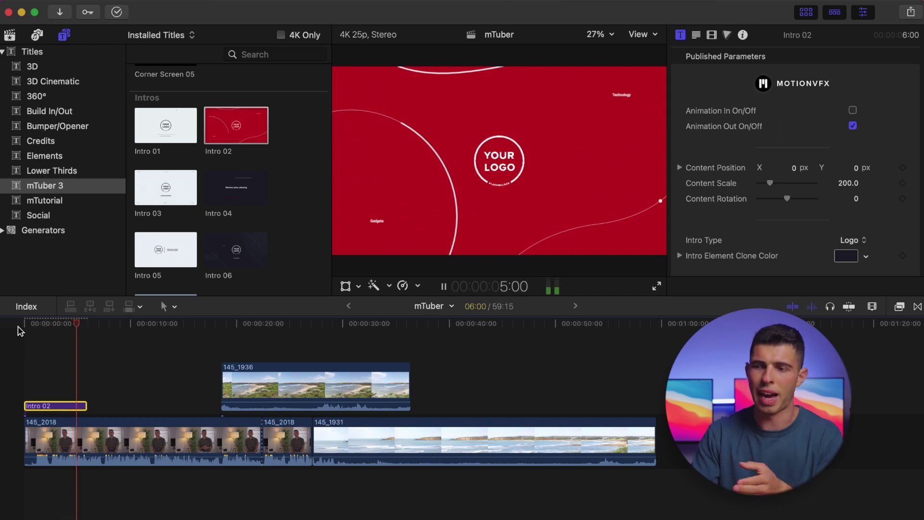
key(space)
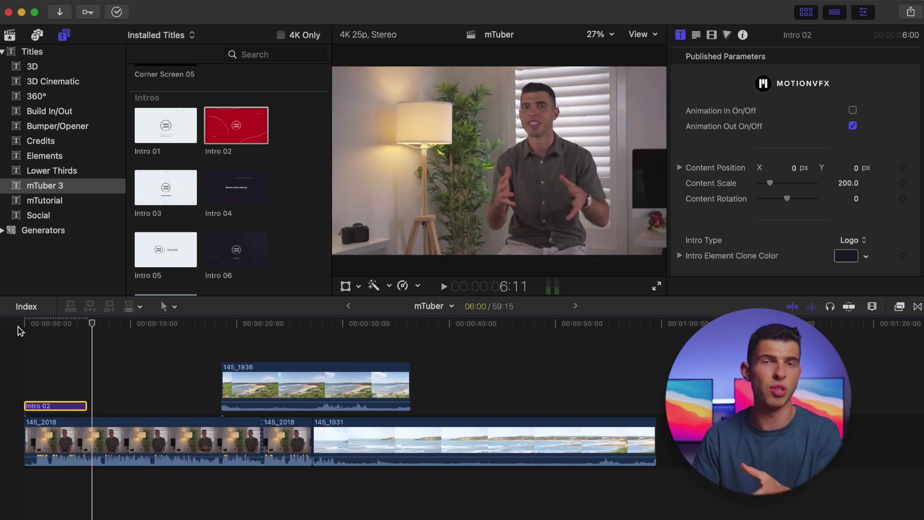
Step: Select the Intro 02 title and change its Intro Type from Logo to Text
scroll(803, 154, down, 3)
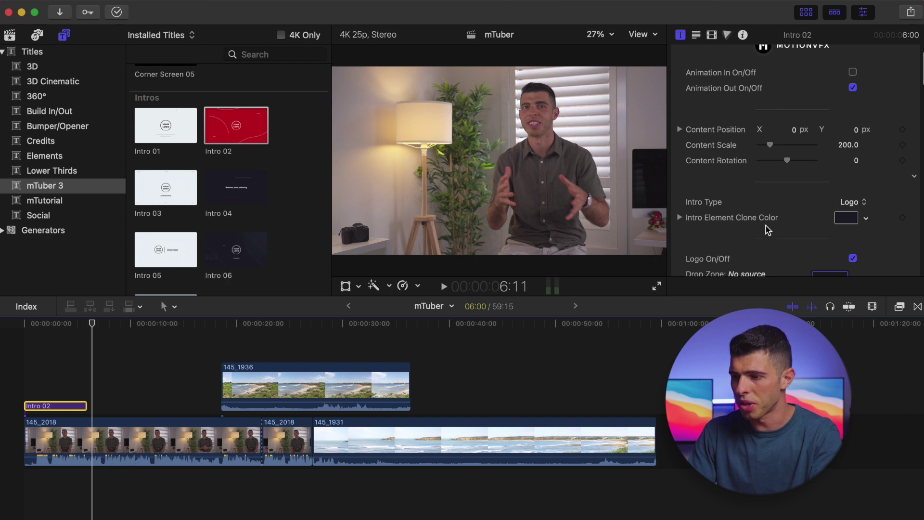
scroll(844, 195, down, 2)
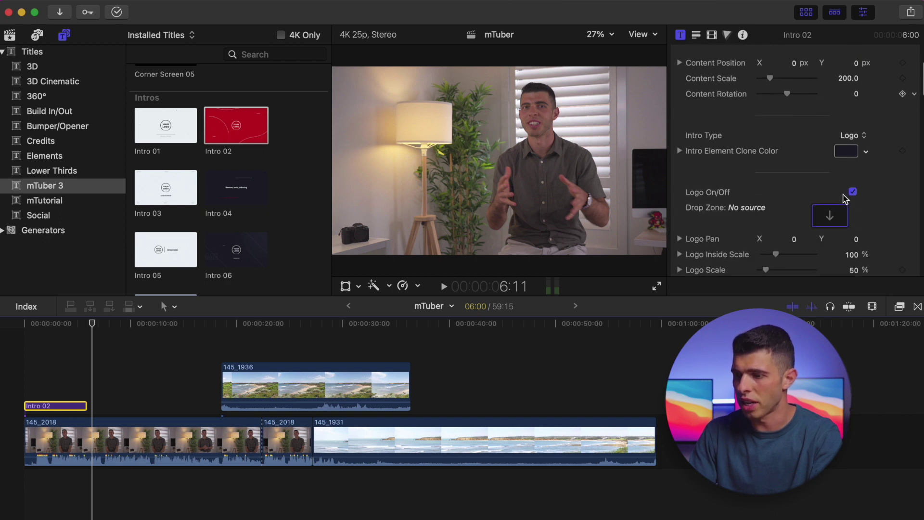
scroll(846, 159, down, 4)
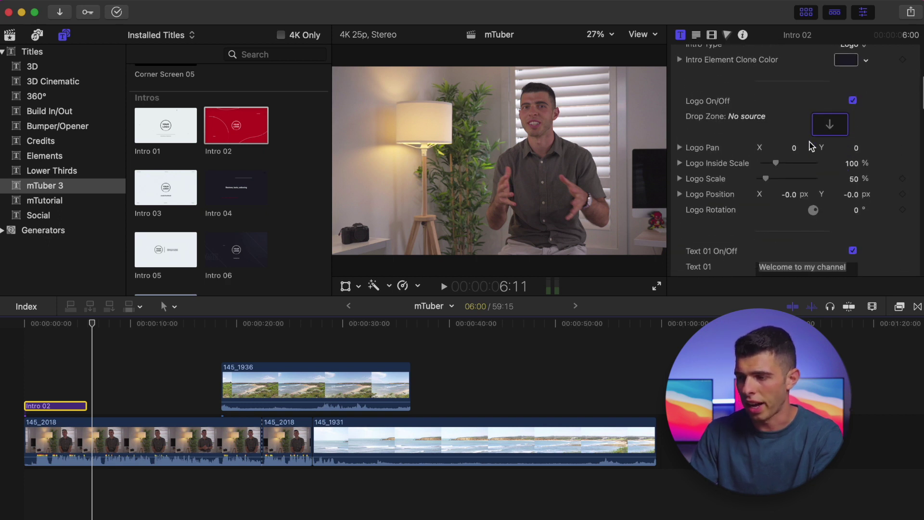
click(50, 337)
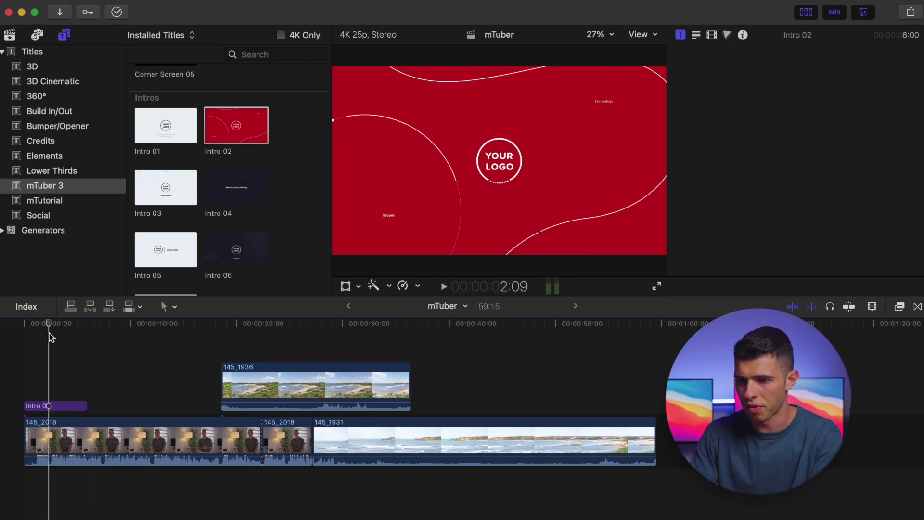
click(66, 406)
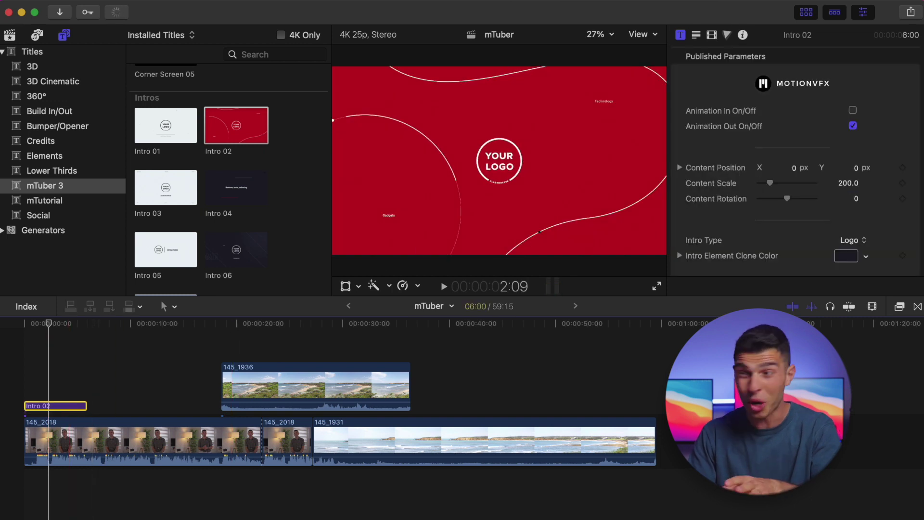
scroll(790, 187, down, 3)
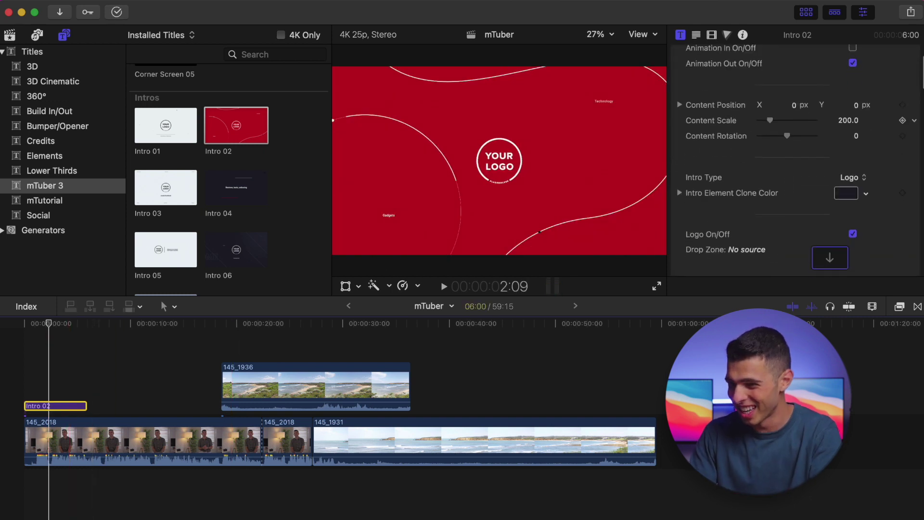
click(852, 178)
click(852, 192)
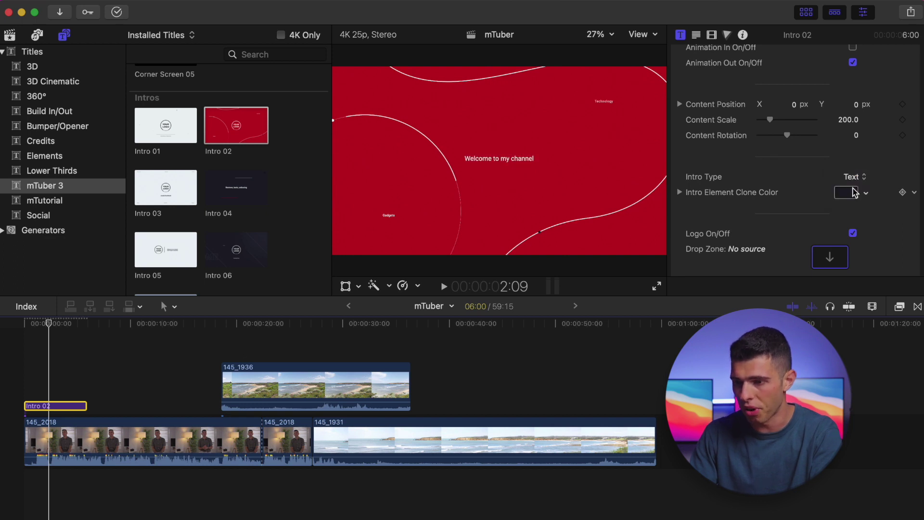
scroll(813, 192, down, 9)
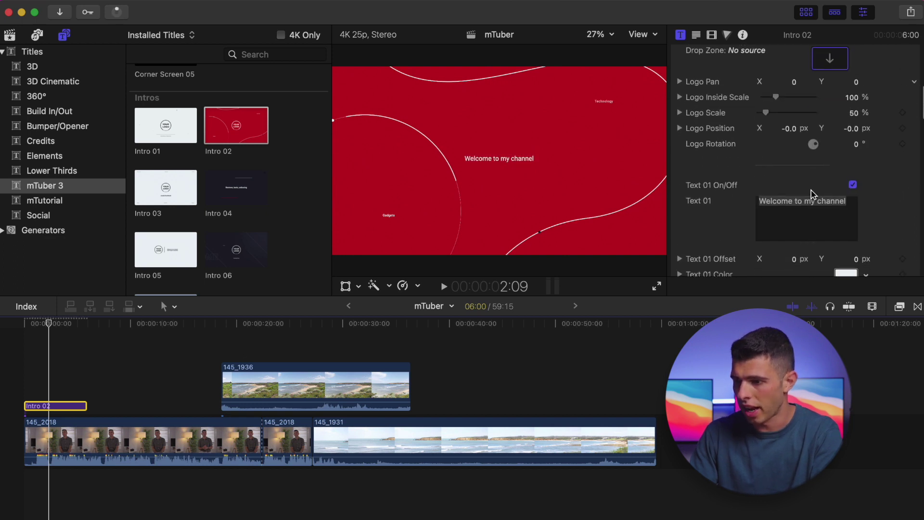
Step: Replace the intro's welcome text with 'MY CHANNEL' and play it from the start
click(842, 204)
drag(847, 201, 701, 202)
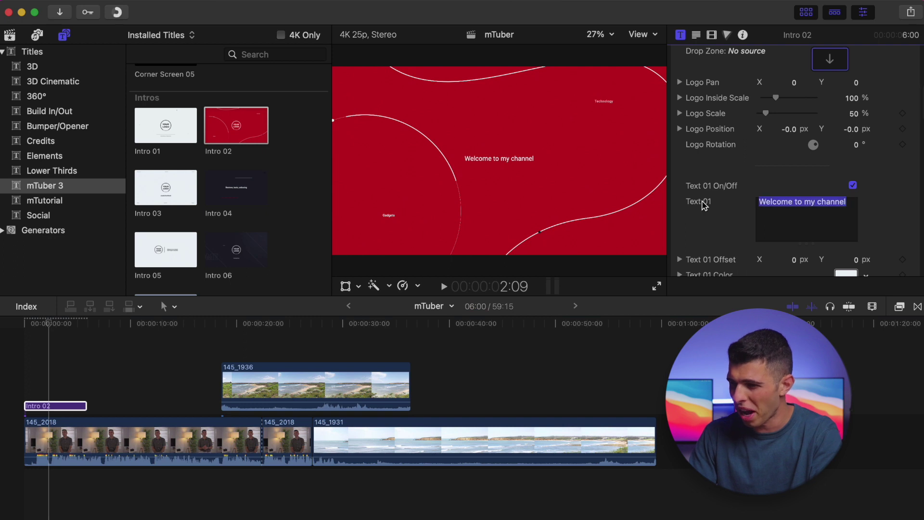
key(BackSpace)
text(MyY CHANNEL)
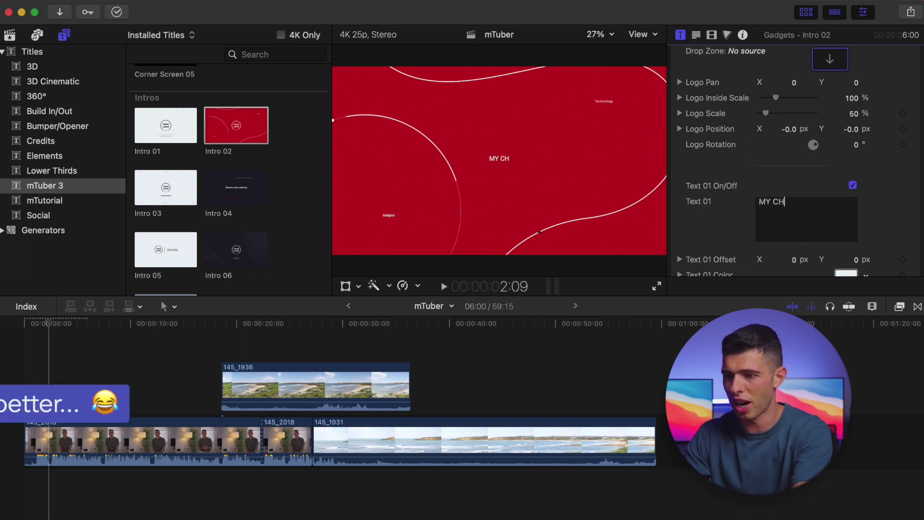
click(26, 323)
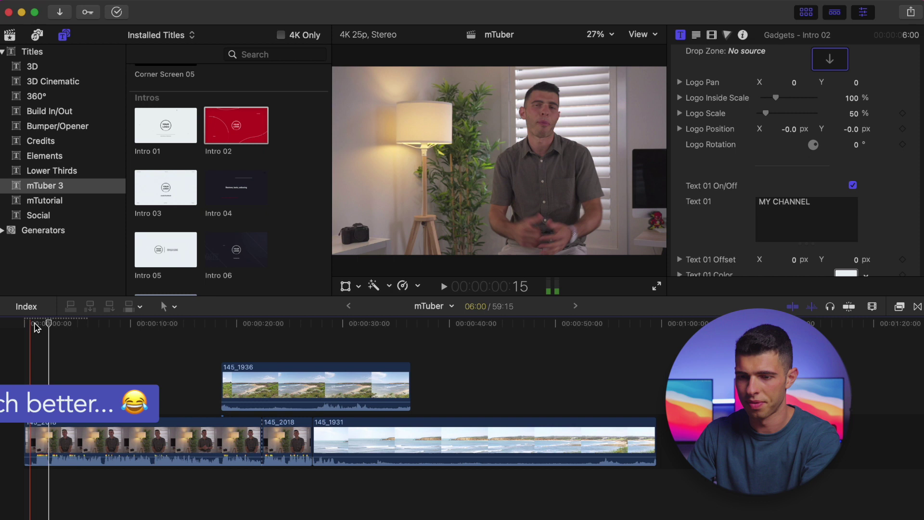
key(space)
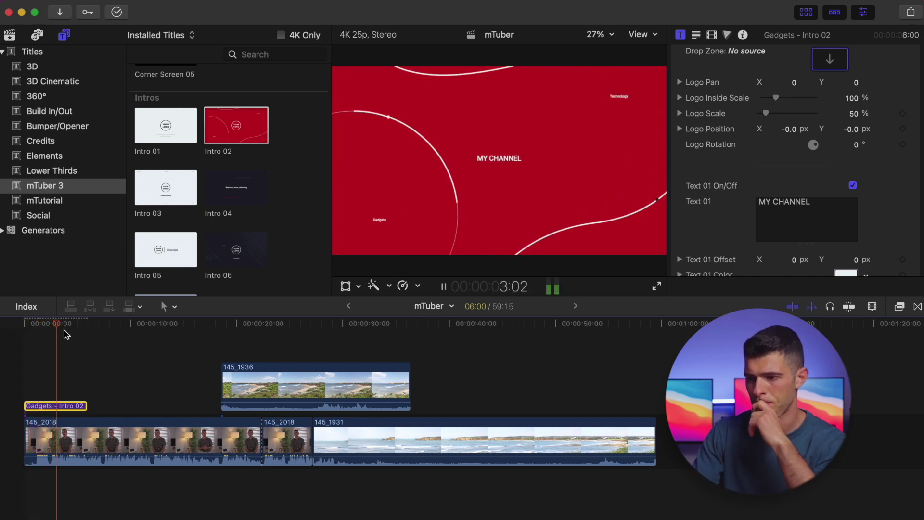
key(space)
Step: Set the main text to the Soap font at size 153 and replay the intro
scroll(770, 192, down, 5)
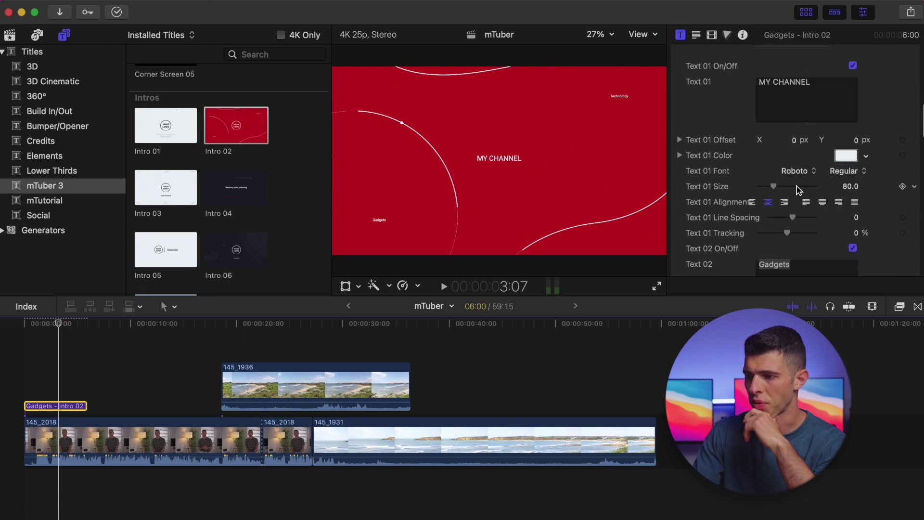
click(799, 172)
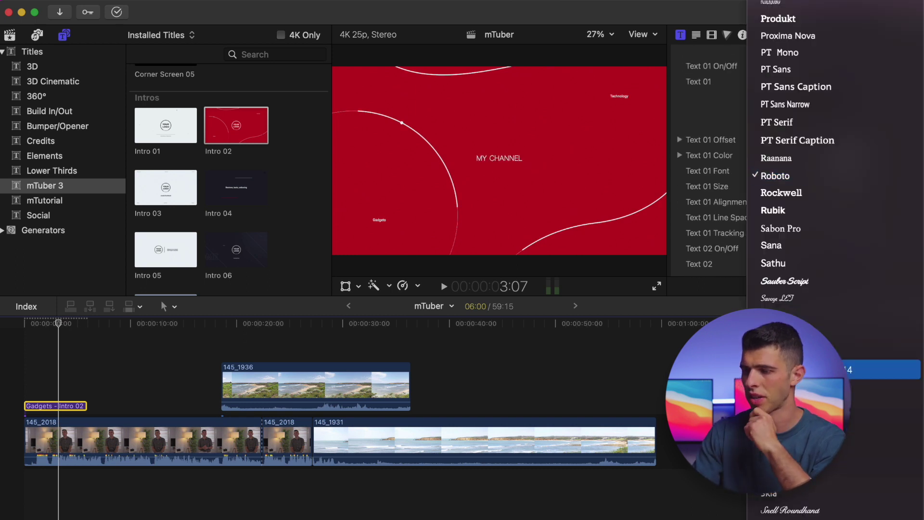
click(818, 369)
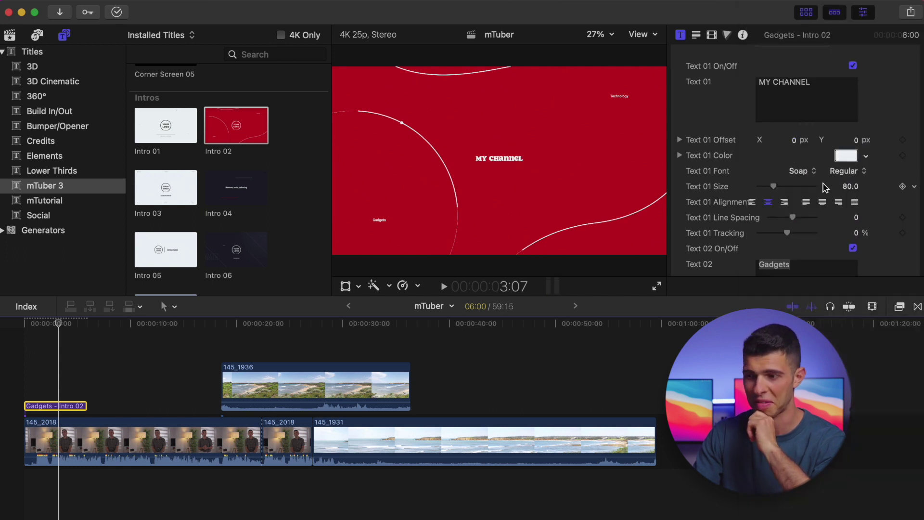
drag(779, 187, 789, 187)
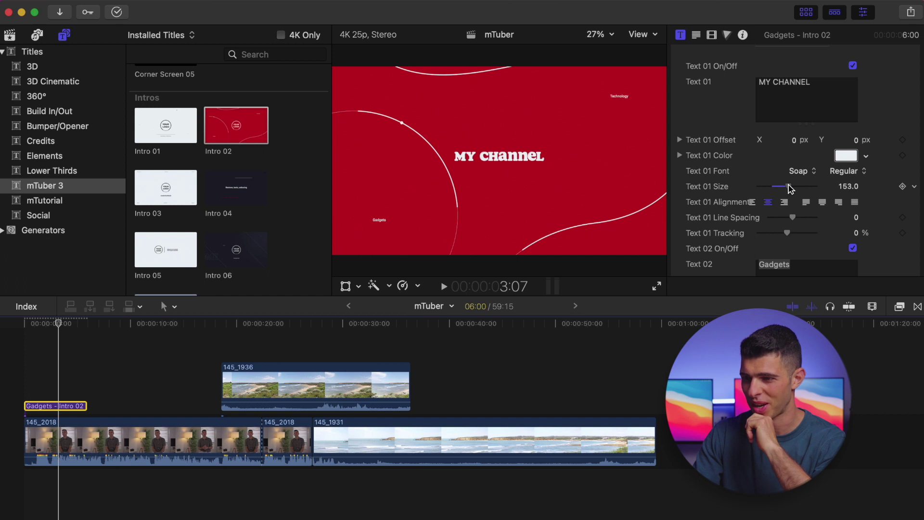
click(23, 325)
key(space)
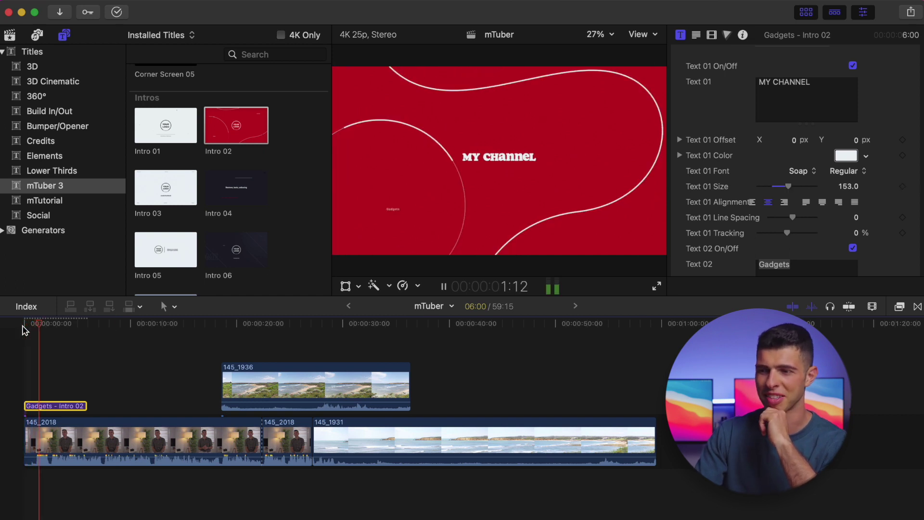
click(41, 325)
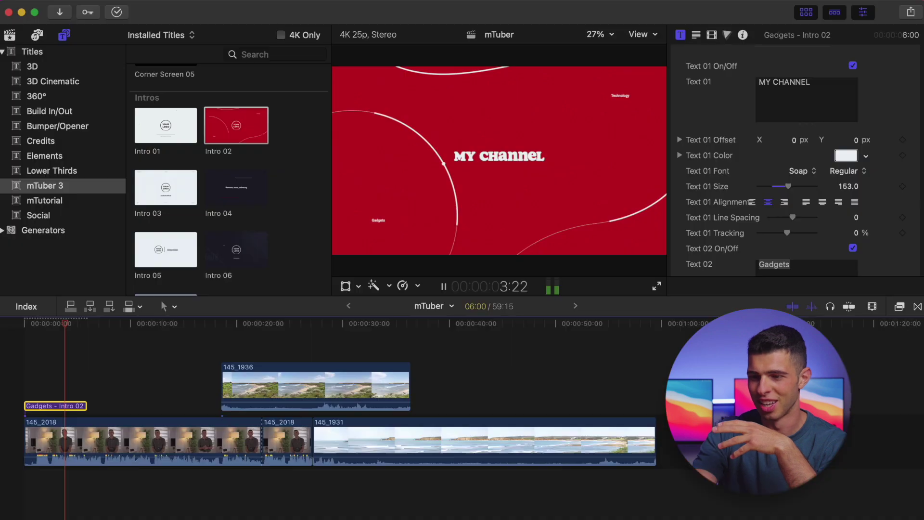
Step: Stop playback, return the playhead to the intro, and scroll the inspector to Background settings
scroll(750, 185, down, 3)
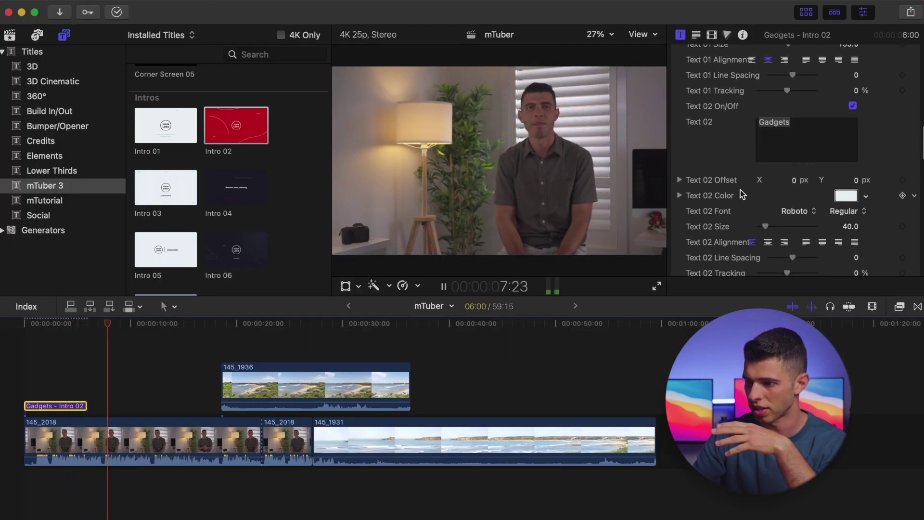
scroll(741, 192, down, 10)
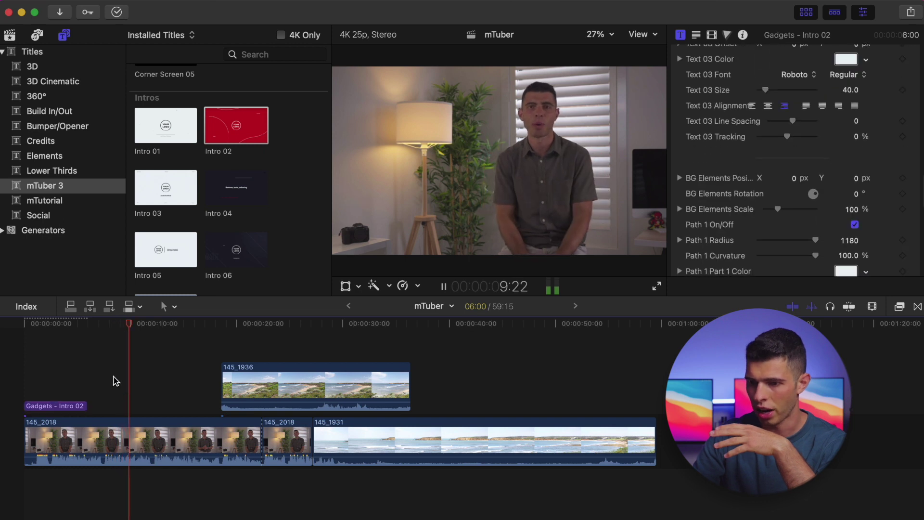
click(114, 379)
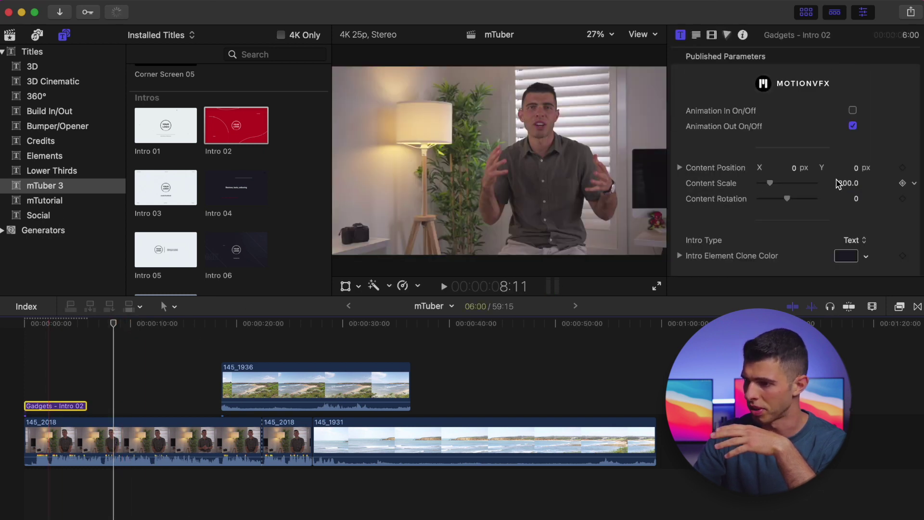
scroll(836, 185, down, 10)
scroll(838, 183, down, 15)
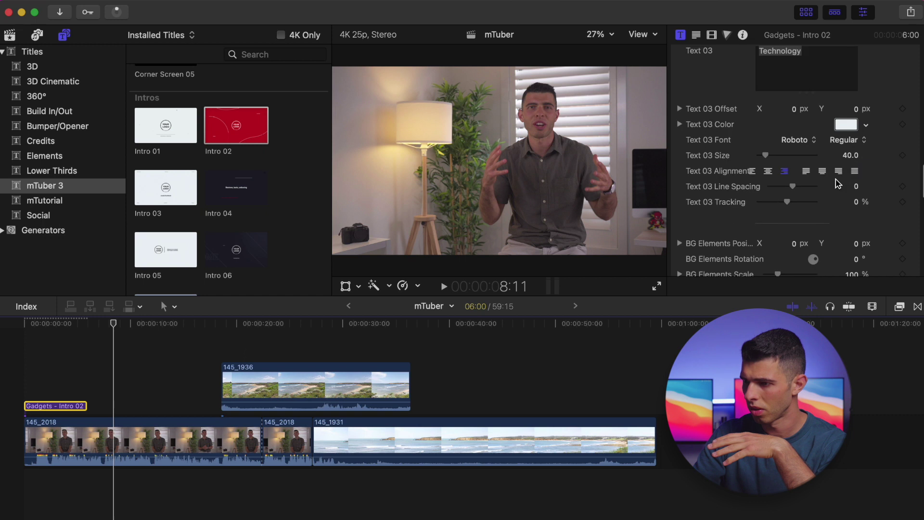
click(41, 323)
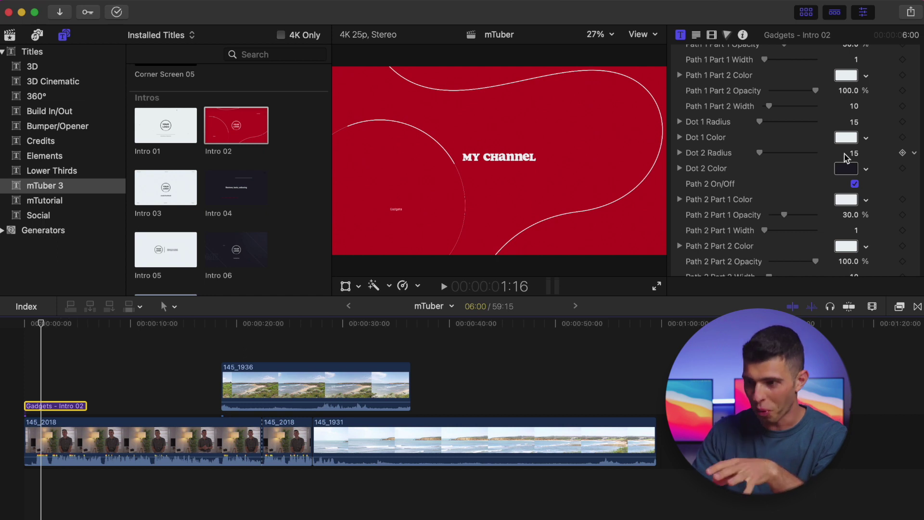
scroll(836, 144, down, 8)
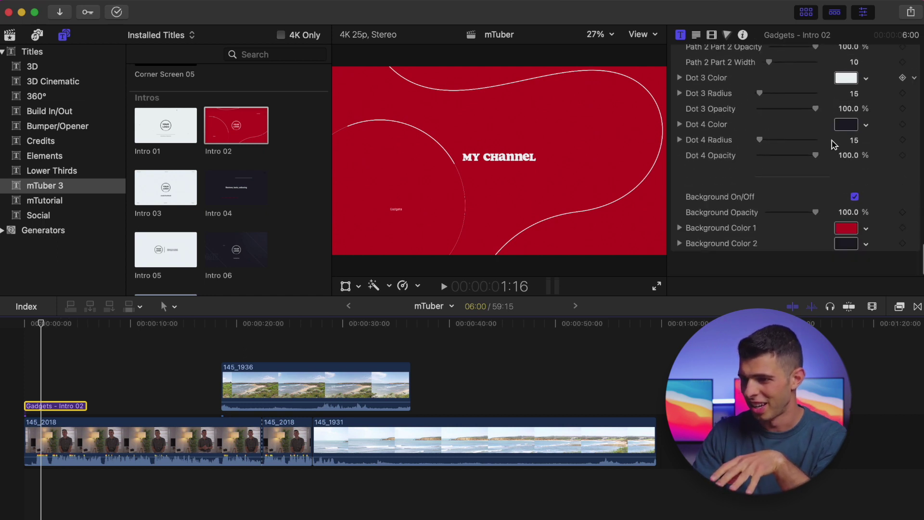
Step: Change the intro background from red to blue and lower its Background Opacity
click(847, 246)
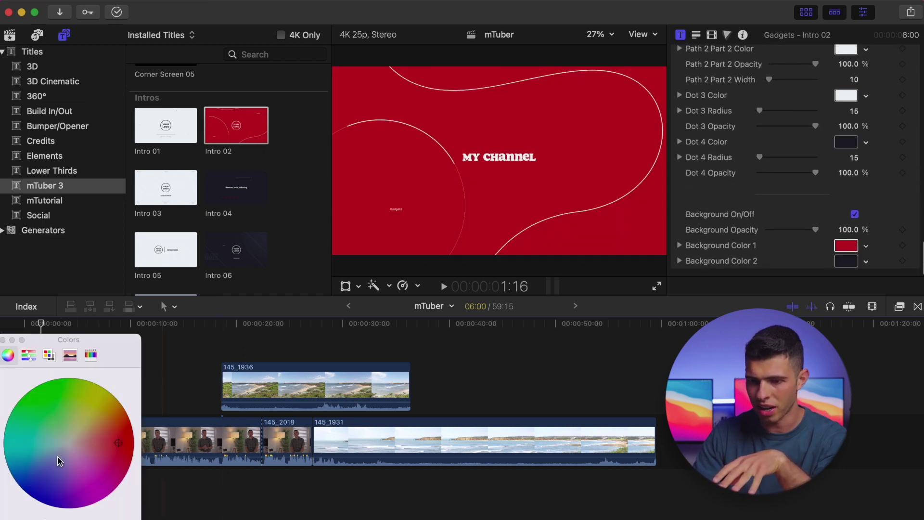
drag(94, 442, 27, 497)
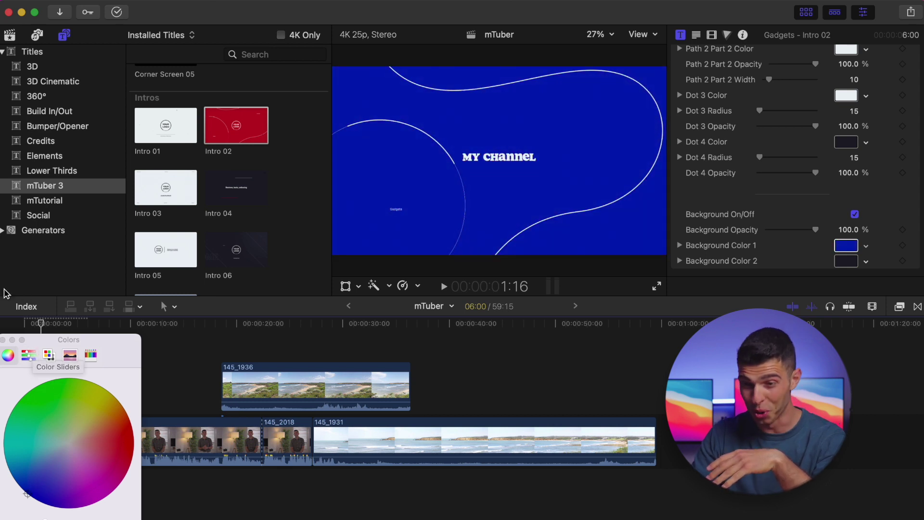
click(3, 340)
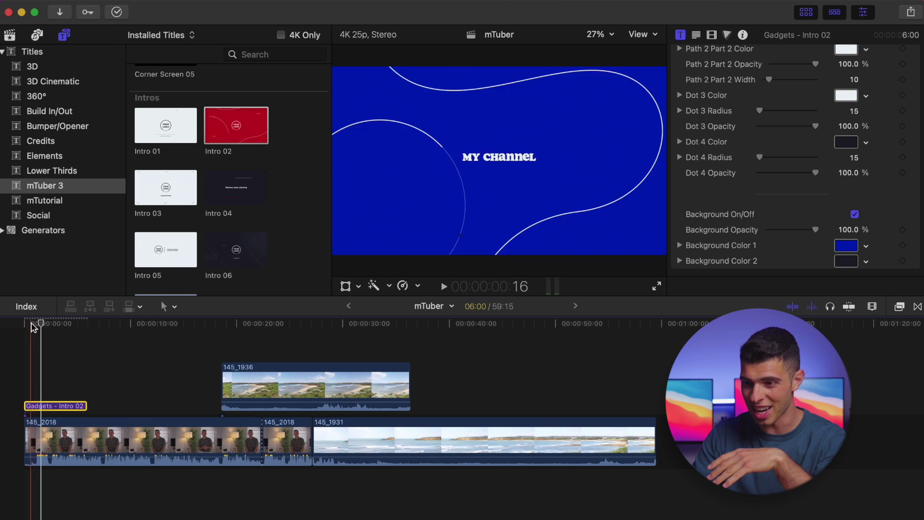
key(space)
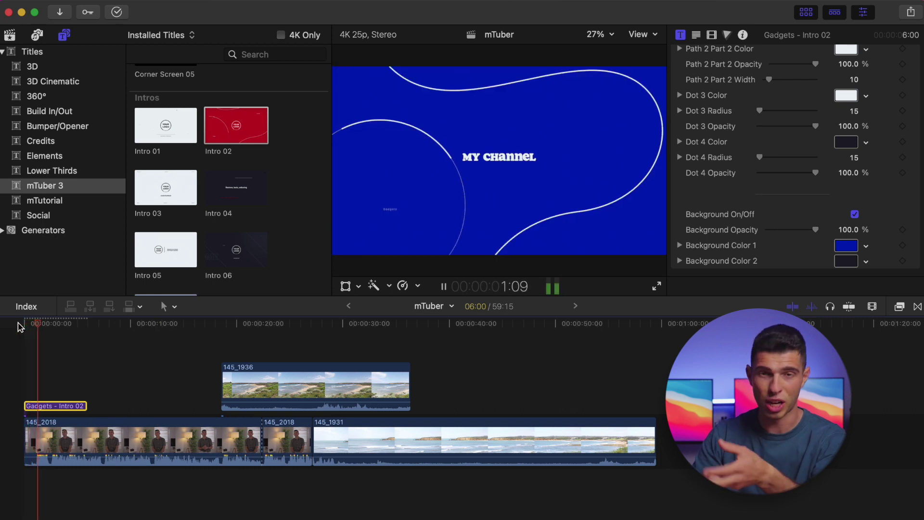
key(space)
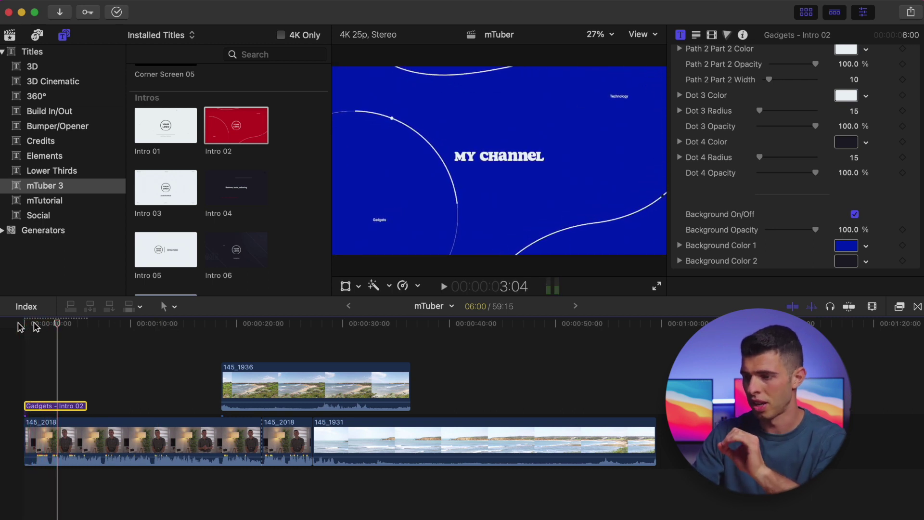
drag(816, 229, 800, 233)
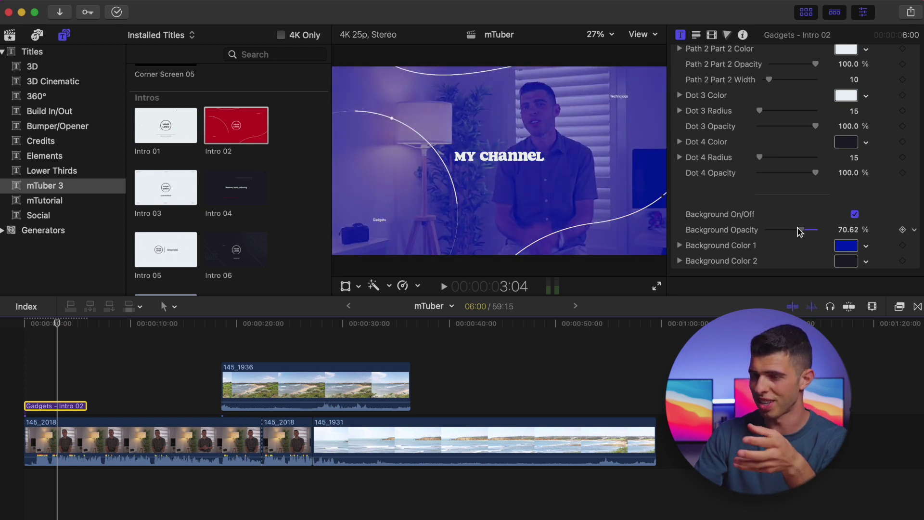
drag(801, 232, 793, 235)
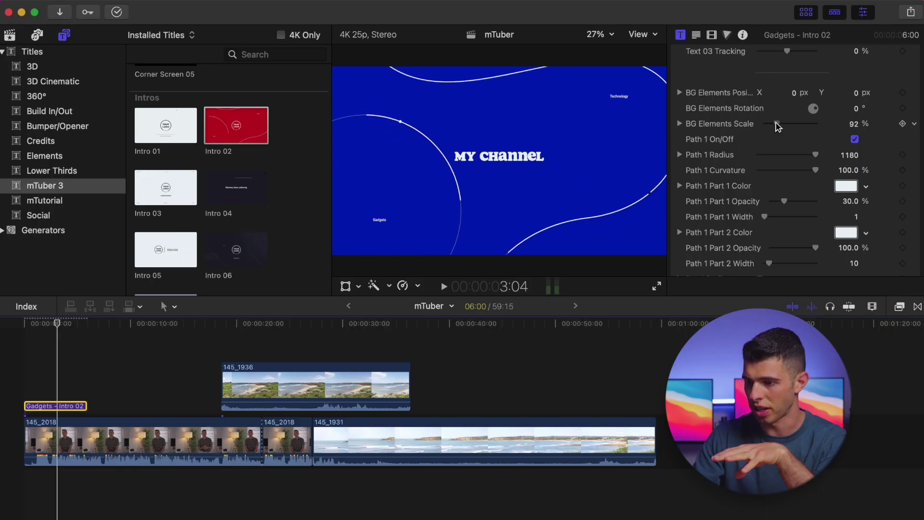
Step: Set the intro's BG Elements Scale to 93% and Path 1 Part 1 Width to 47
drag(769, 124, 778, 128)
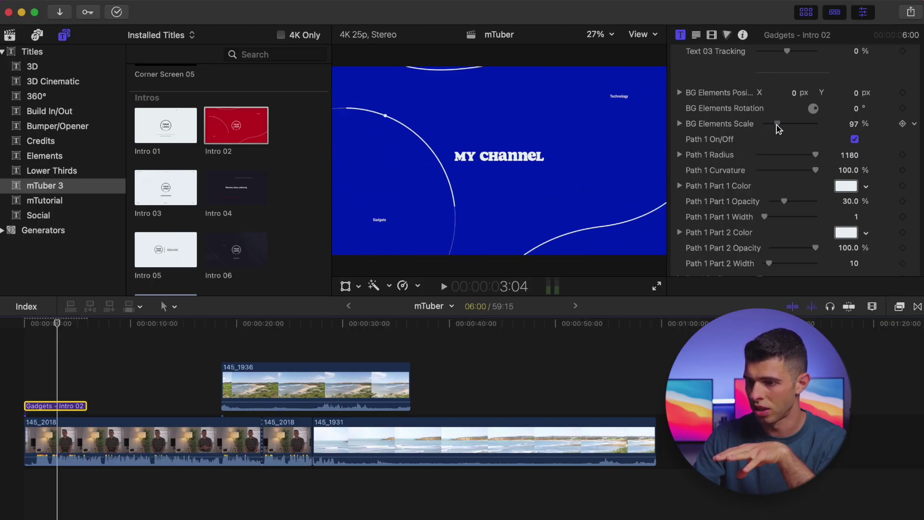
drag(812, 175, 782, 176)
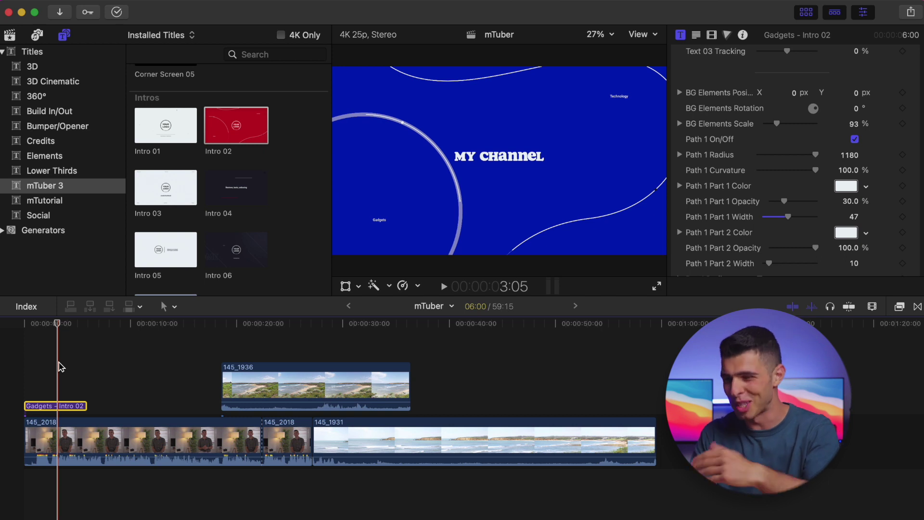
click(95, 340)
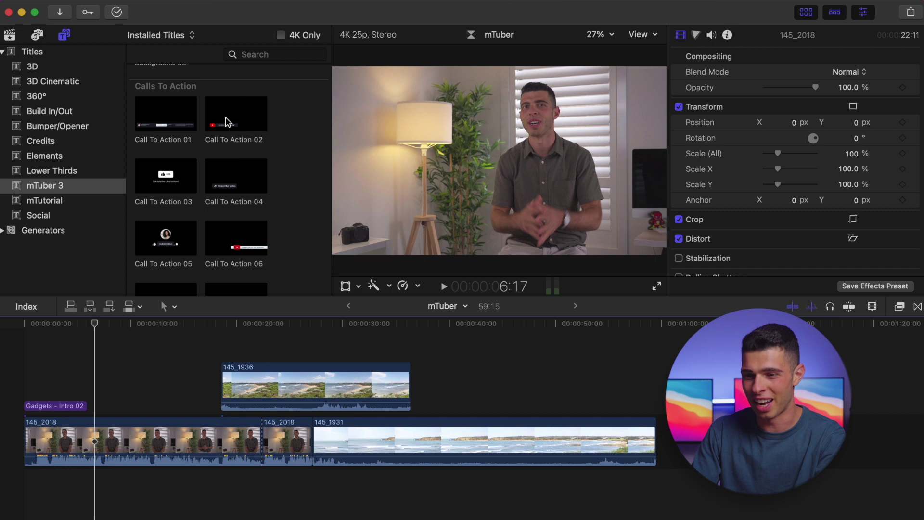
Step: Compare Call To Action 01 and 02, then connect 02 above 145_2018 and play it
click(151, 113)
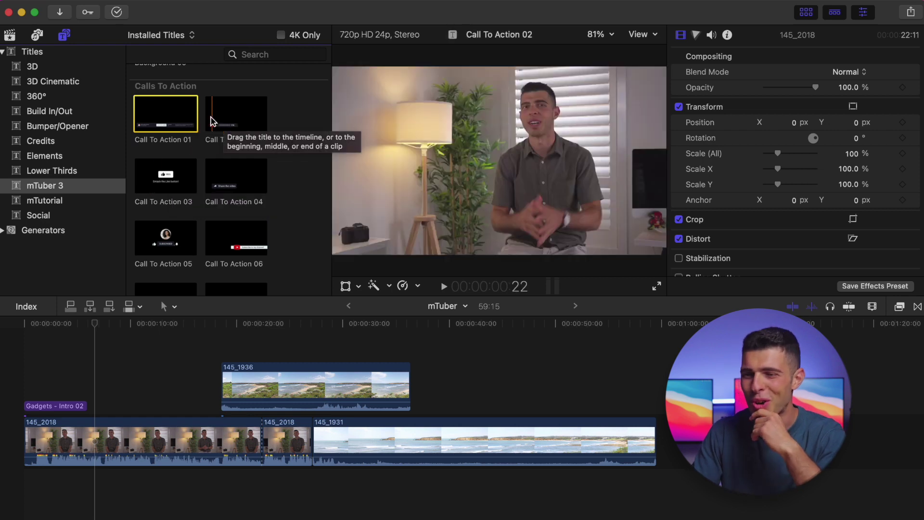
click(212, 122)
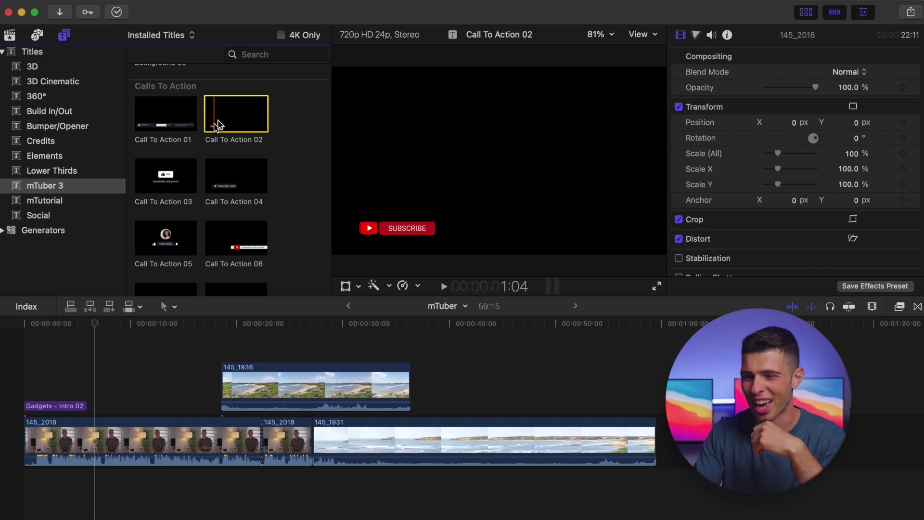
drag(234, 128, 99, 405)
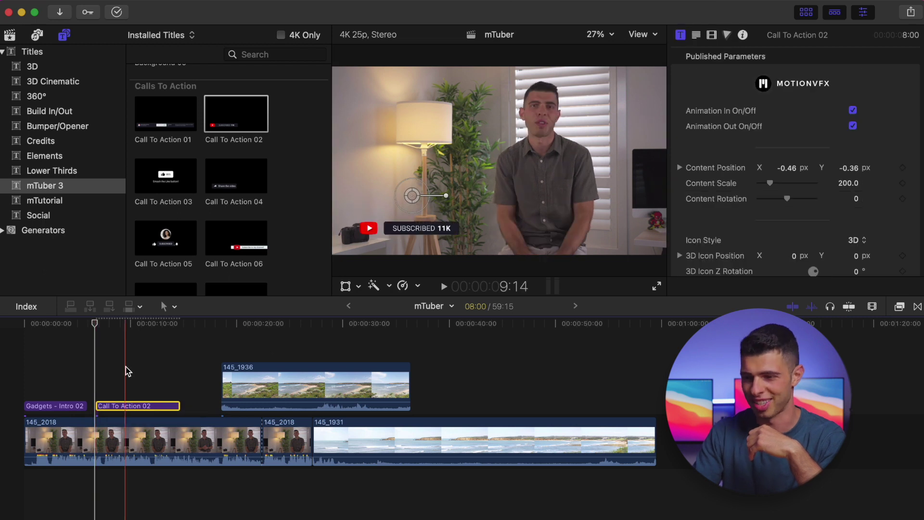
key(space)
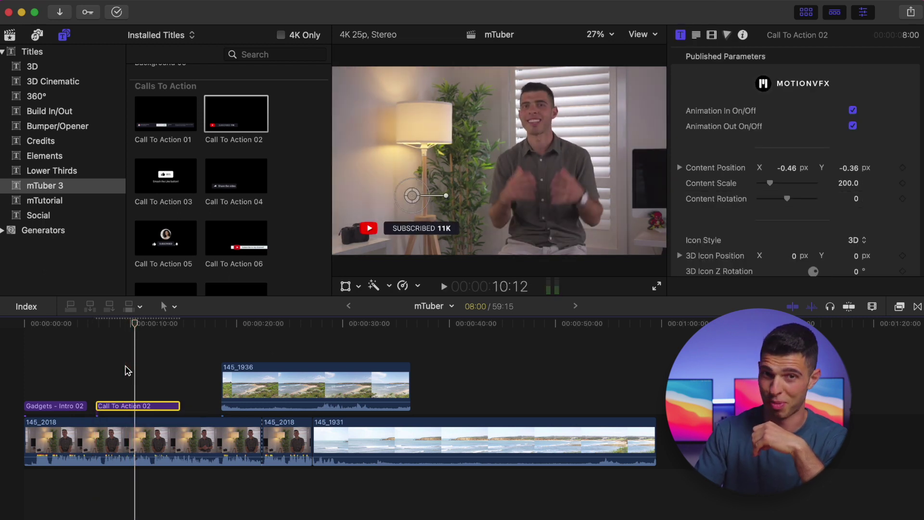
click(96, 323)
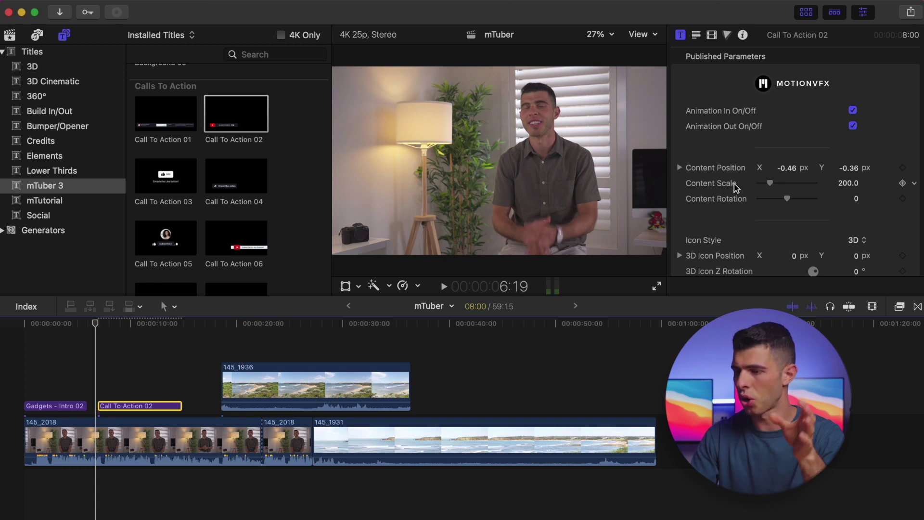
Step: Nudge the subscribe title slightly left and switch its Icon Style to 2D
click(121, 328)
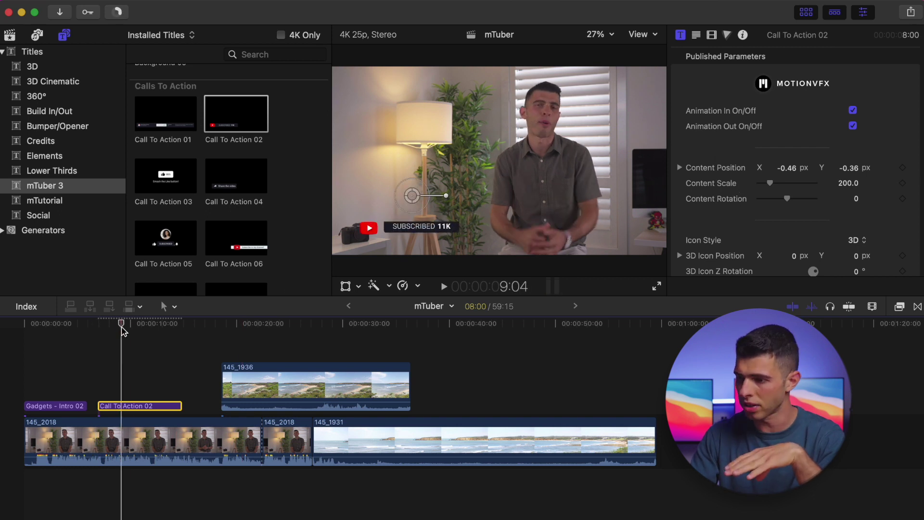
mouse_move(786, 168)
mouse_down()
mouse_move(811, 168)
mouse_move(783, 167)
mouse_up()
scroll(779, 234, down, 1)
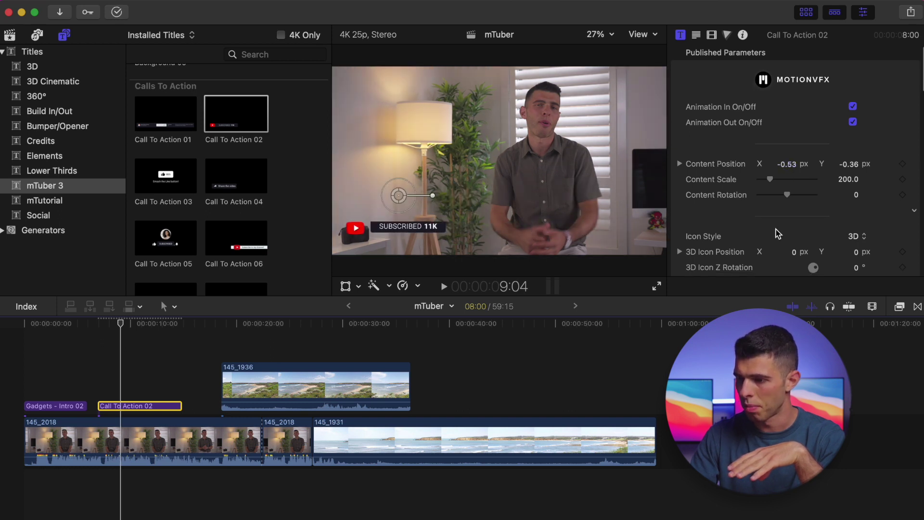
click(856, 237)
click(856, 225)
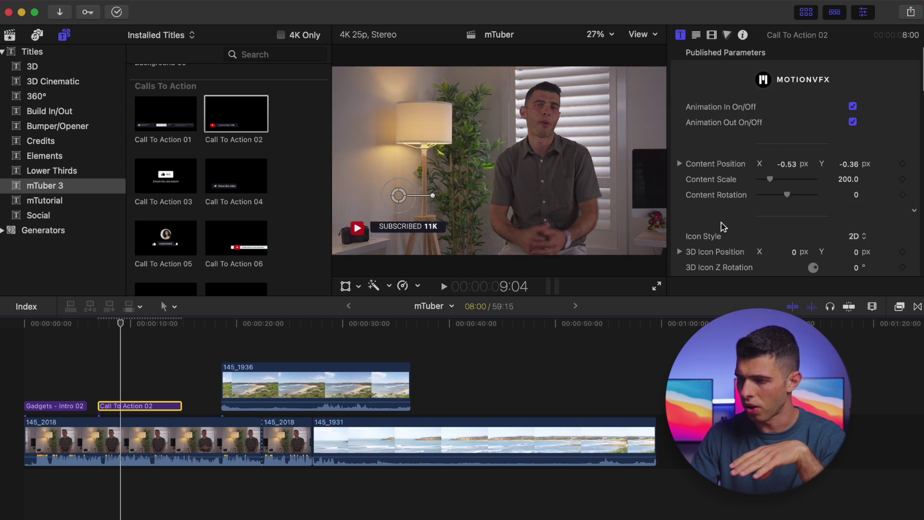
Step: Change 2D Icon Color 2 from red to green and play the title back
scroll(824, 212, down, 5)
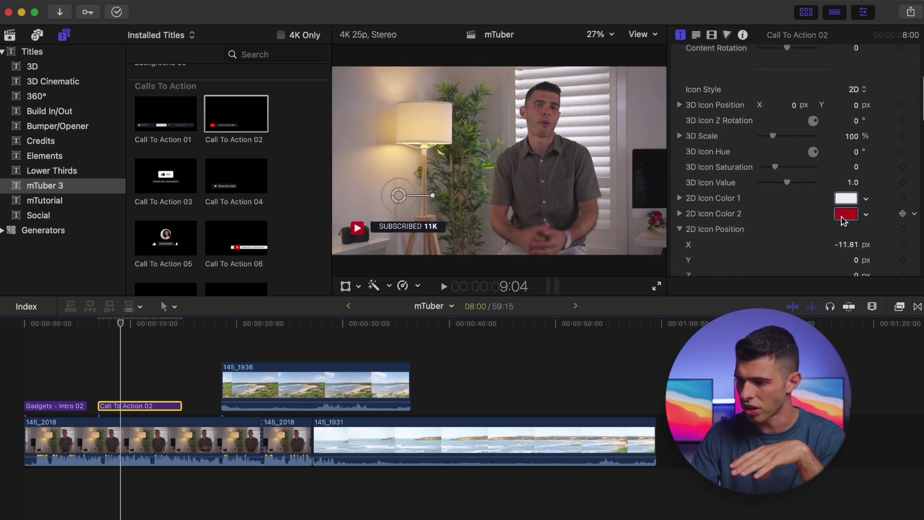
click(842, 218)
click(64, 389)
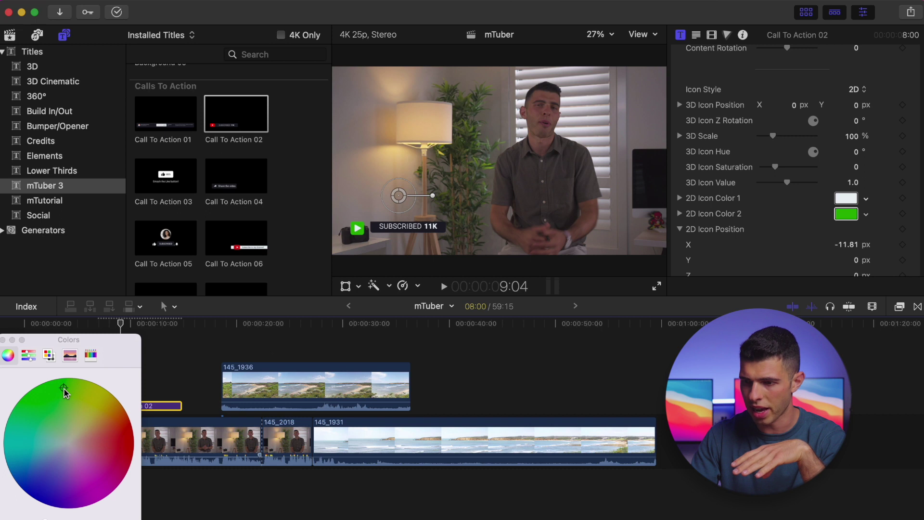
click(4, 340)
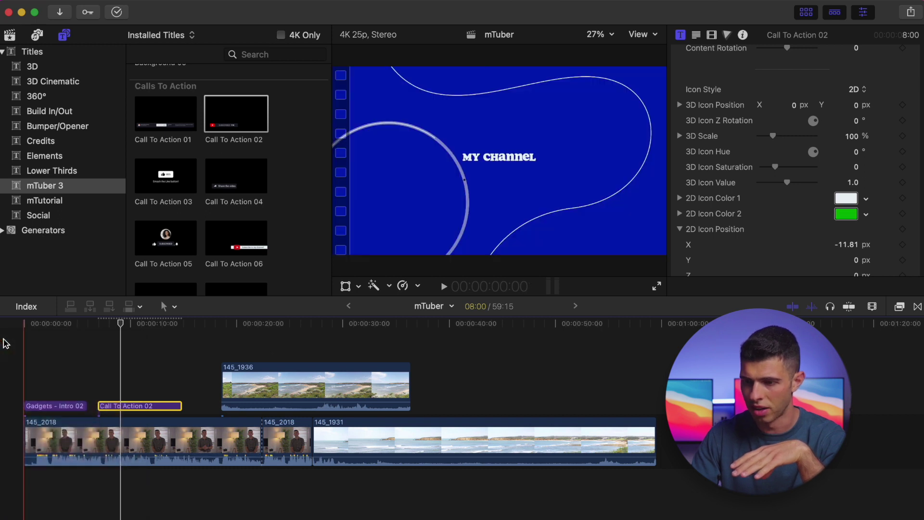
key(space)
click(106, 329)
key(space)
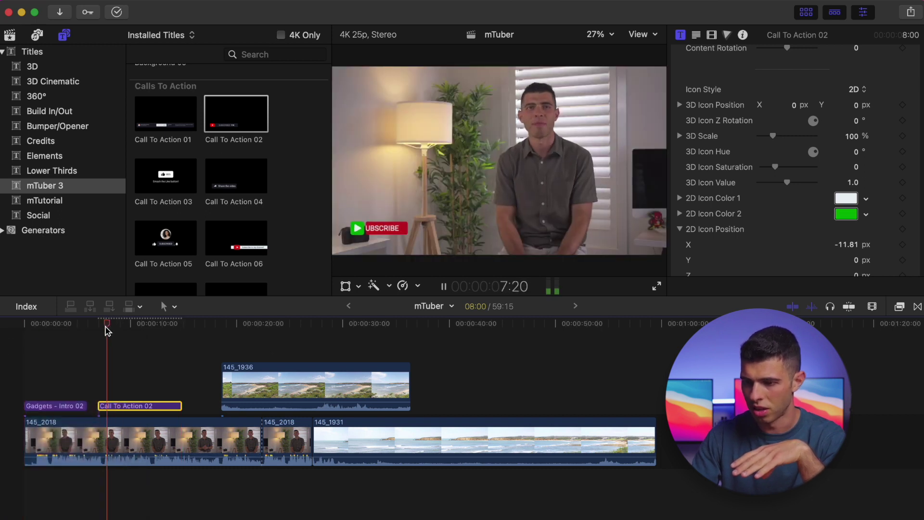
key(space)
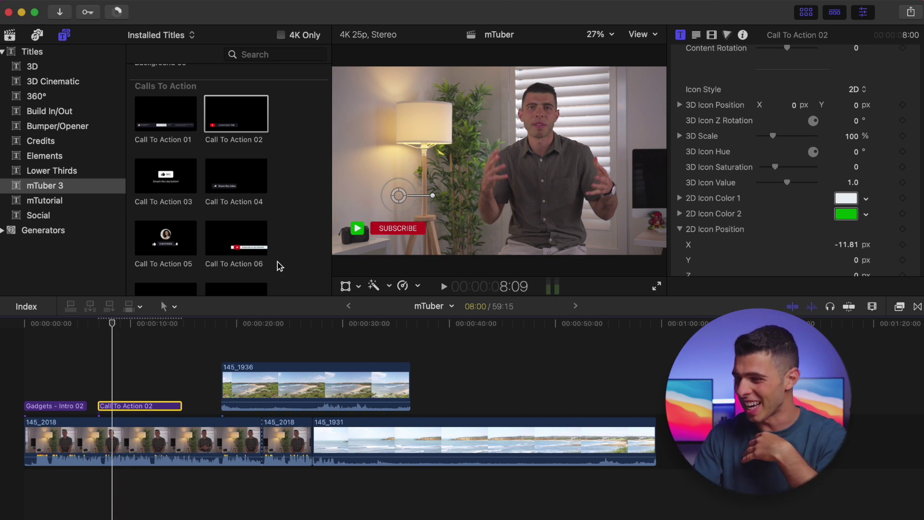
Step: Replace the Text 03 subscriber count 11K with 2K
scroll(770, 217, down, 6)
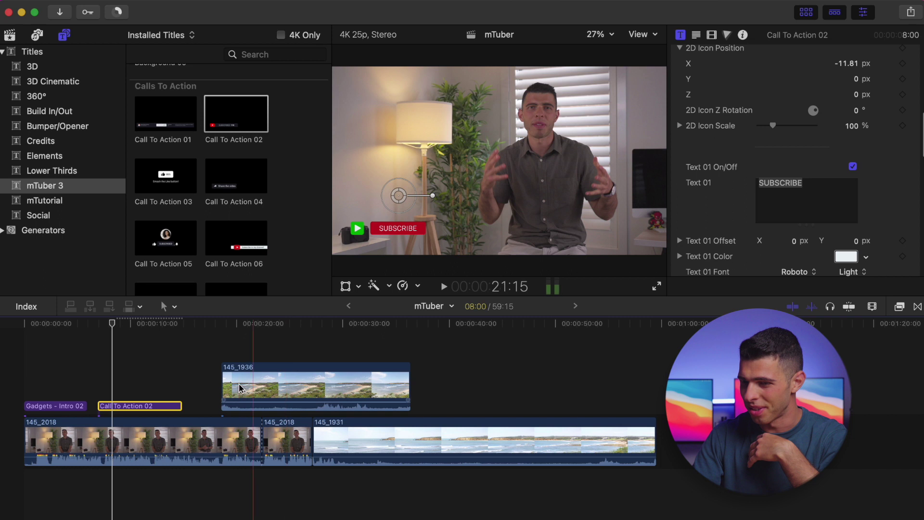
click(139, 331)
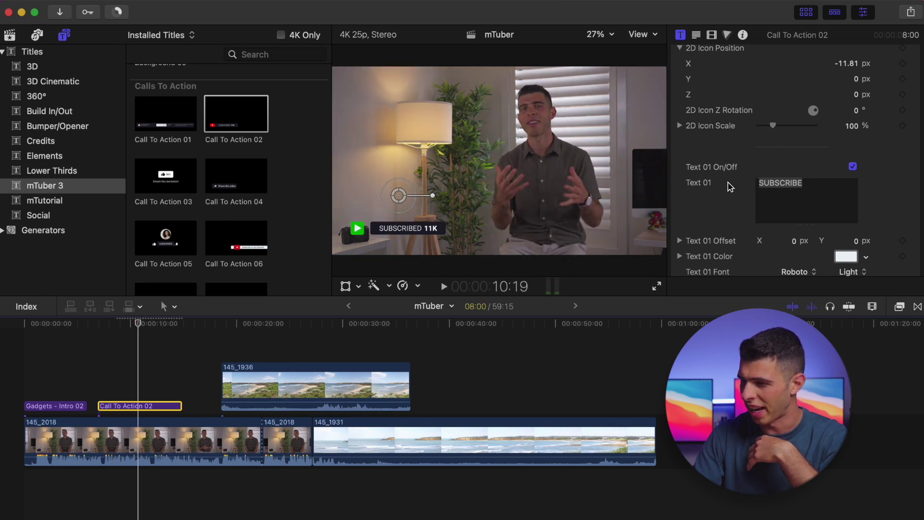
scroll(767, 197, down, 2)
scroll(767, 198, down, 8)
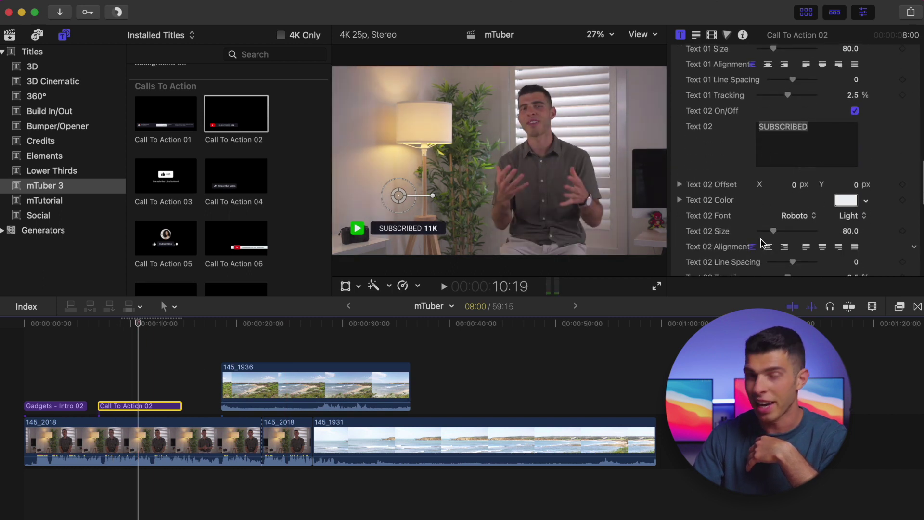
scroll(763, 243, down, 6)
click(789, 152)
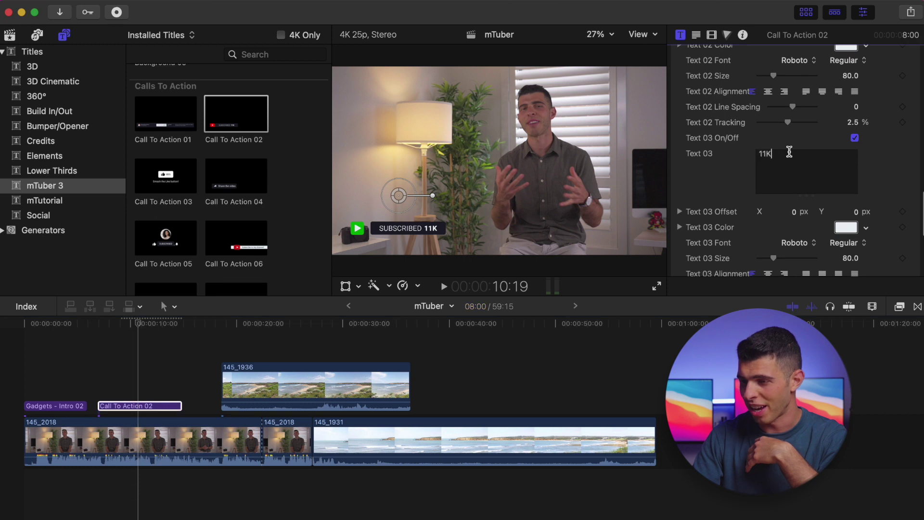
key(BackSpace)
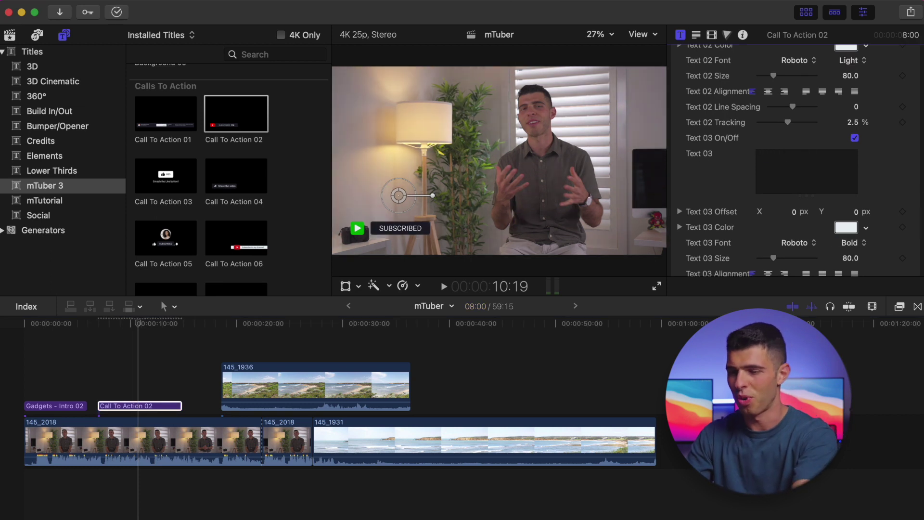
text(2K)
Step: Play back the 2K count and set the Text 03 font to Proxima Nova
click(104, 329)
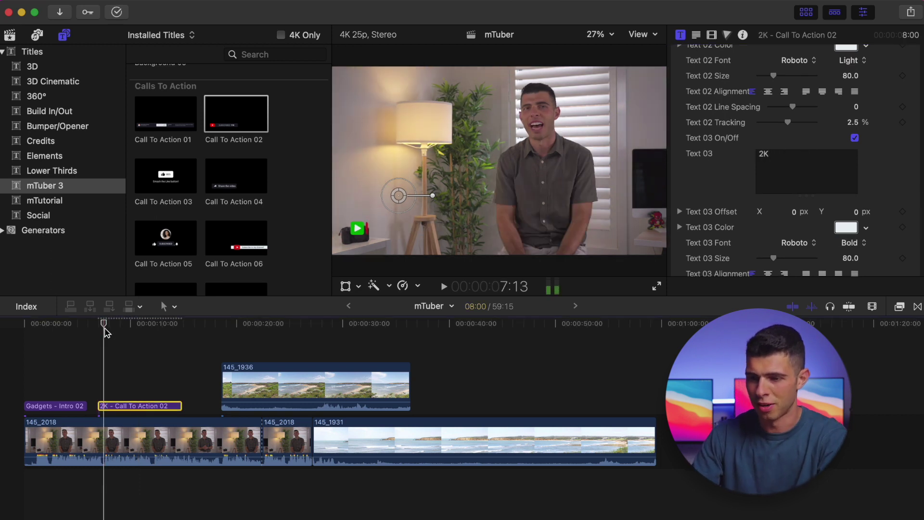
key(space)
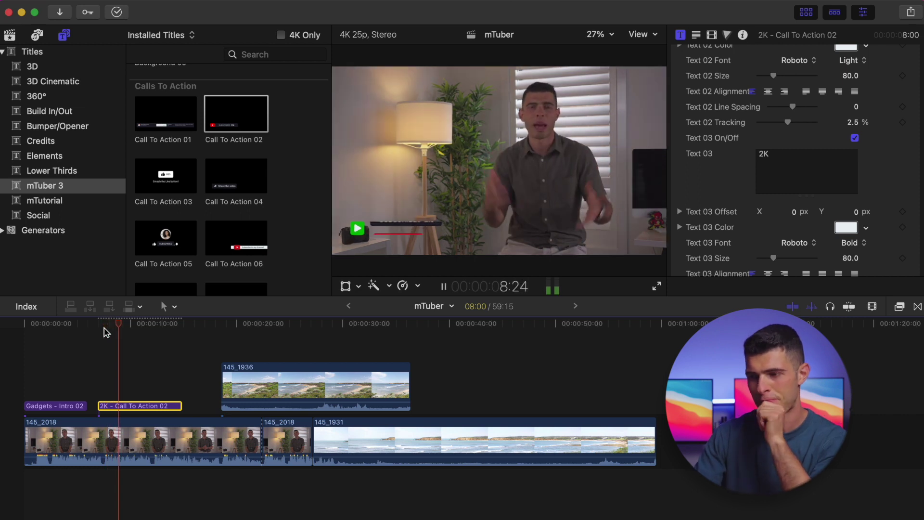
key(space)
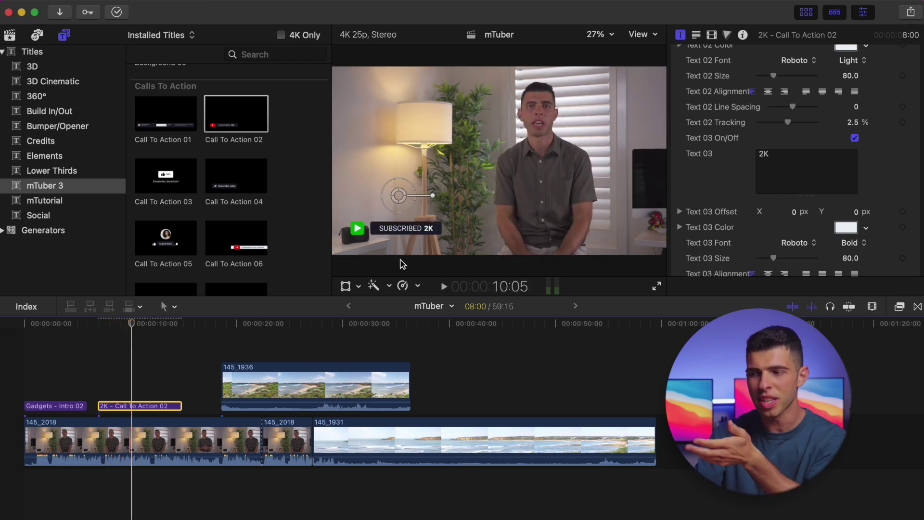
click(781, 246)
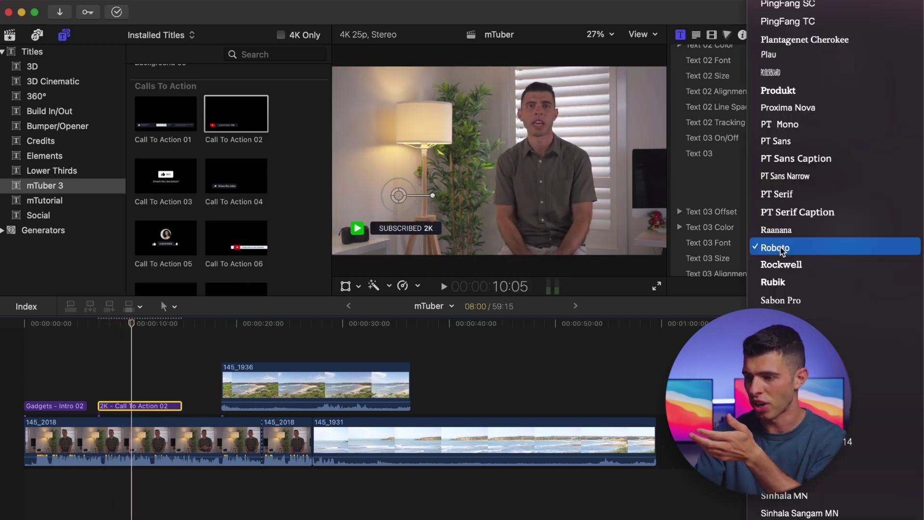
click(779, 110)
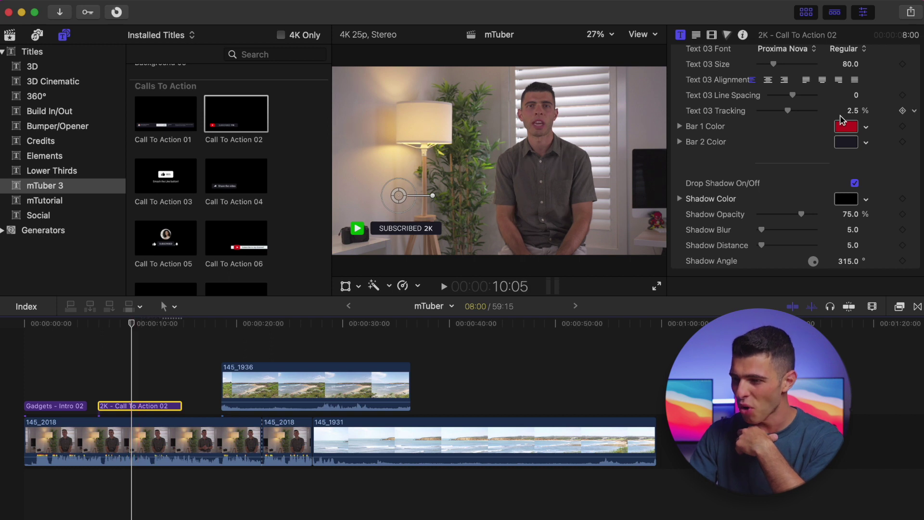
scroll(781, 150, up, 15)
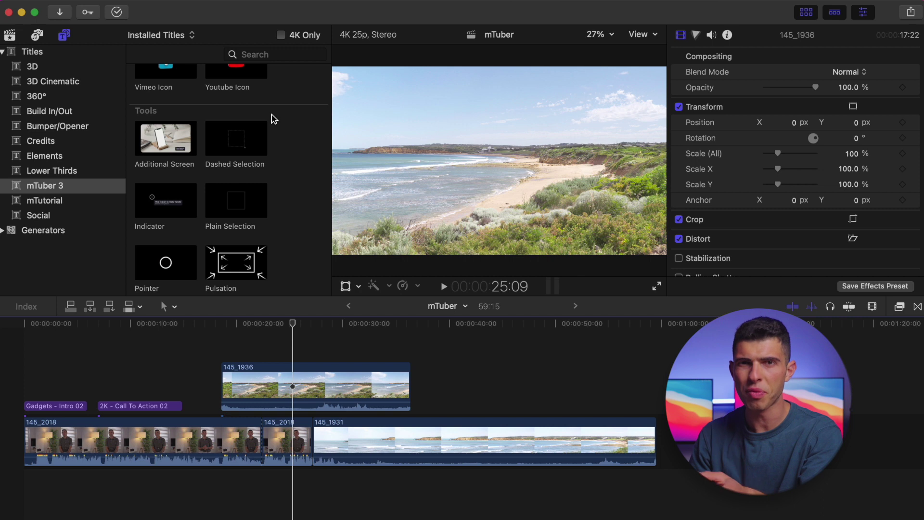
Step: Preview Dashed Selection and Pointer, then place Pointer above the 145_1936 beach clip
click(214, 134)
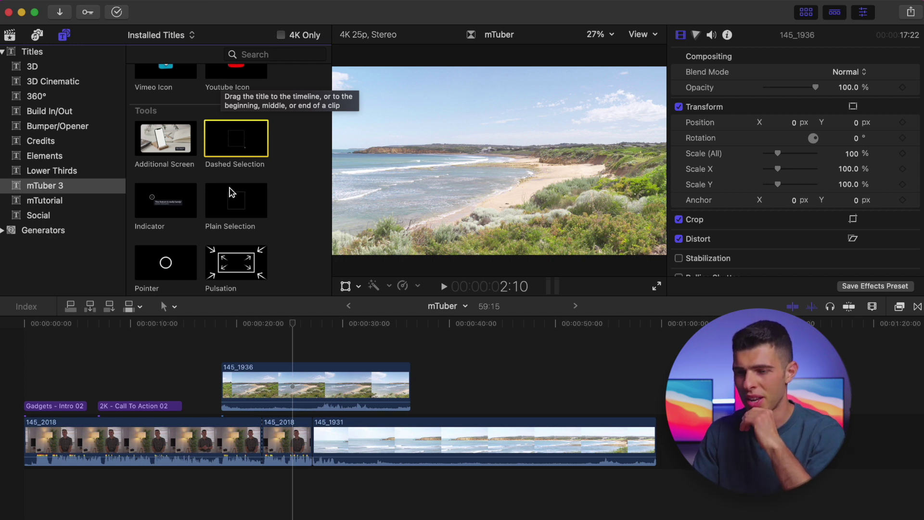
scroll(229, 192, down, 5)
click(162, 165)
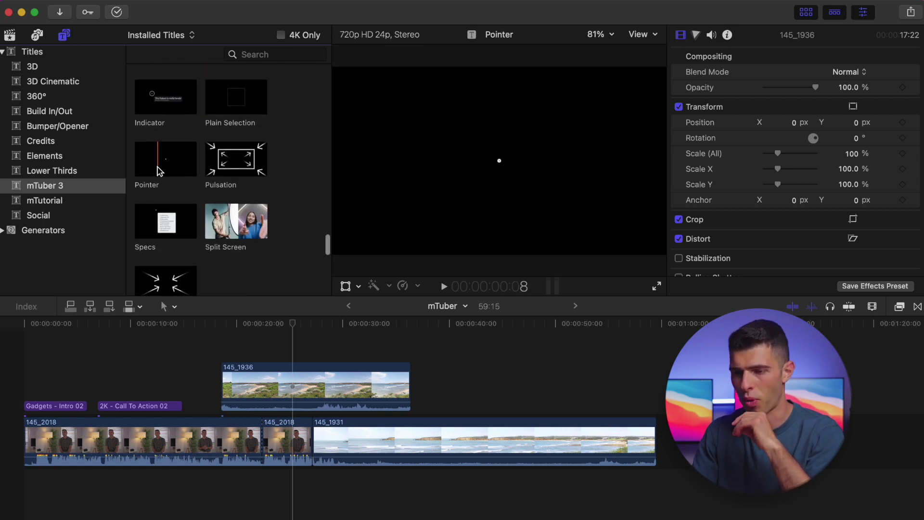
drag(169, 157, 296, 350)
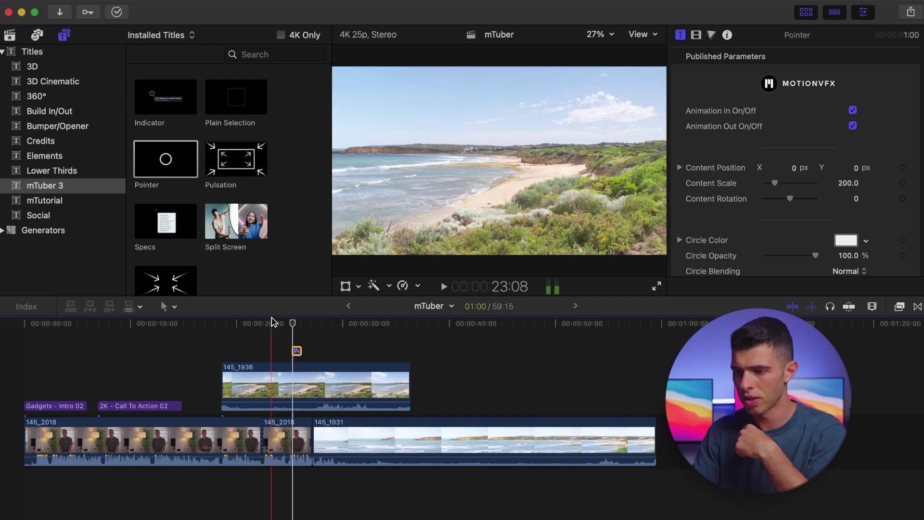
Step: Play back the Pointer title section several times from just before it starts
key(space)
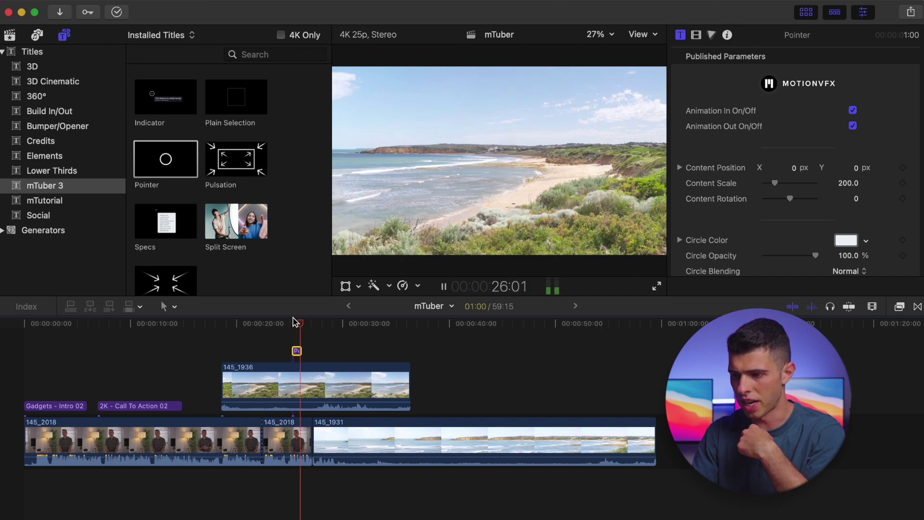
click(295, 323)
key(space)
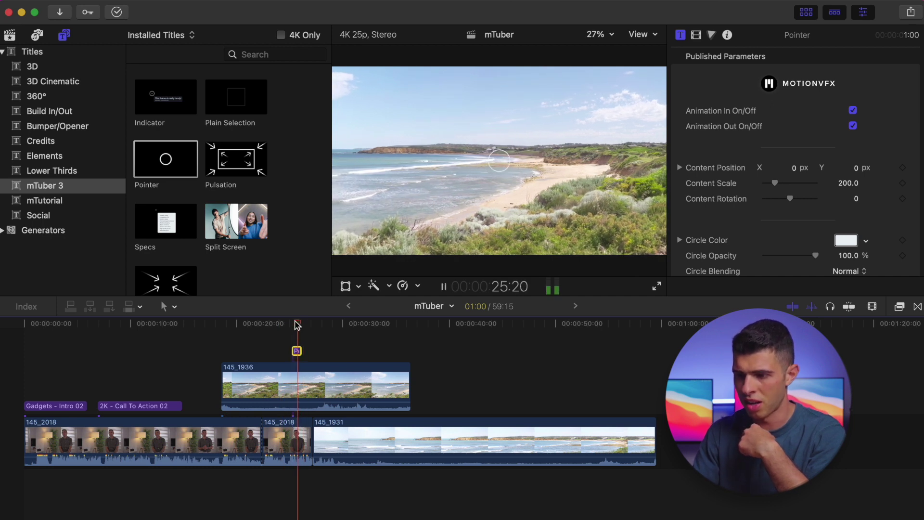
key(space)
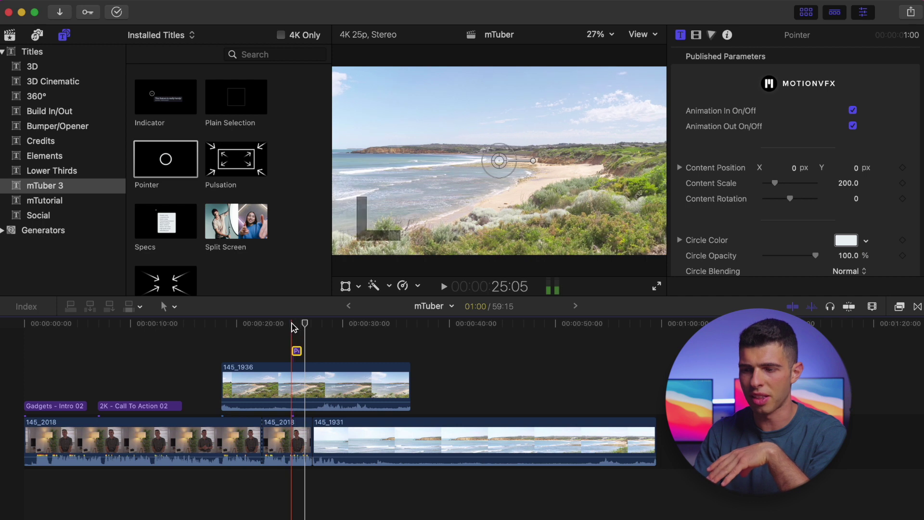
click(294, 325)
key(space)
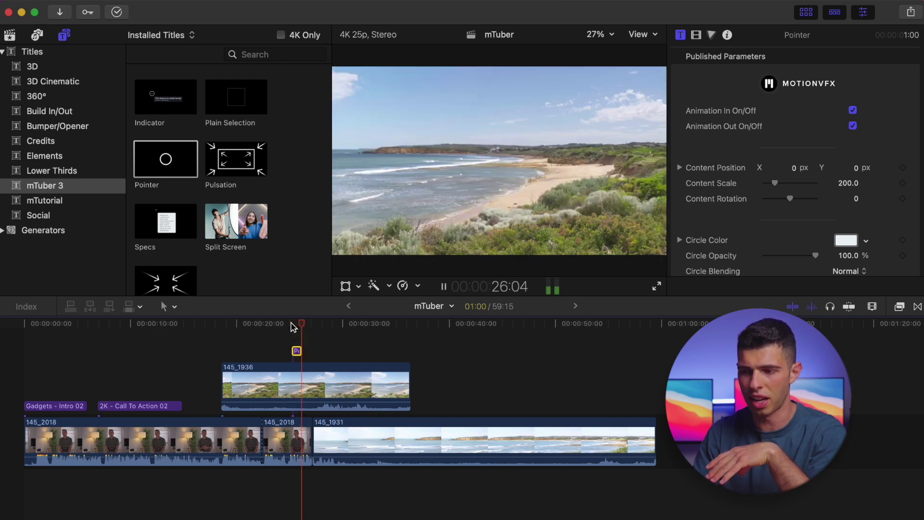
key(space)
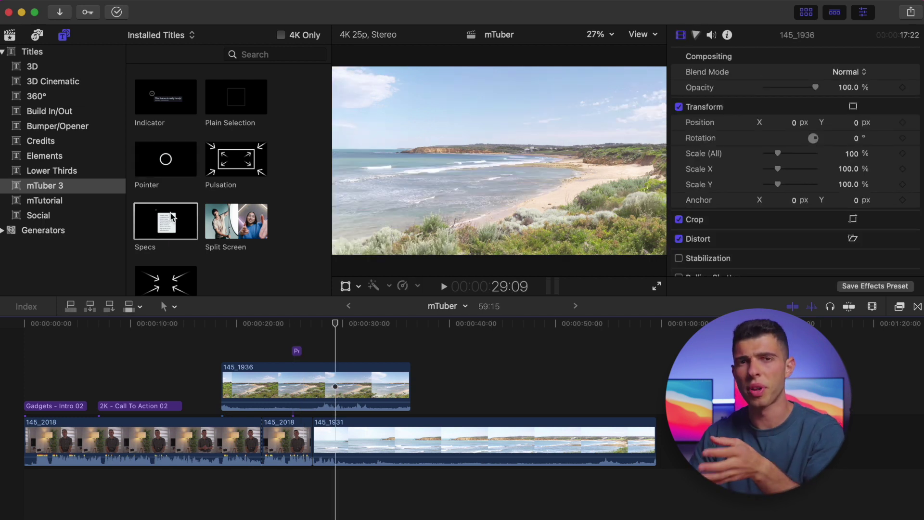
Step: Connect the Specs title above 145_1936 and play its animation
drag(171, 216, 321, 355)
click(318, 323)
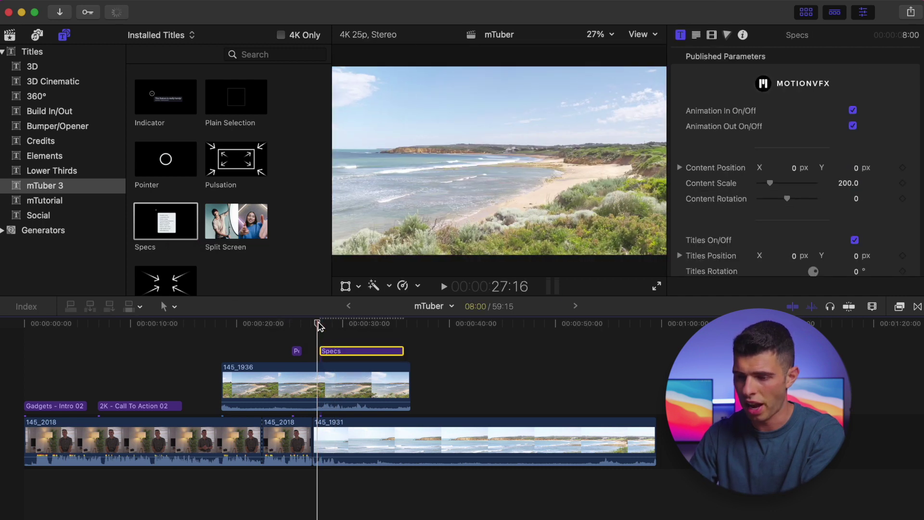
key(space)
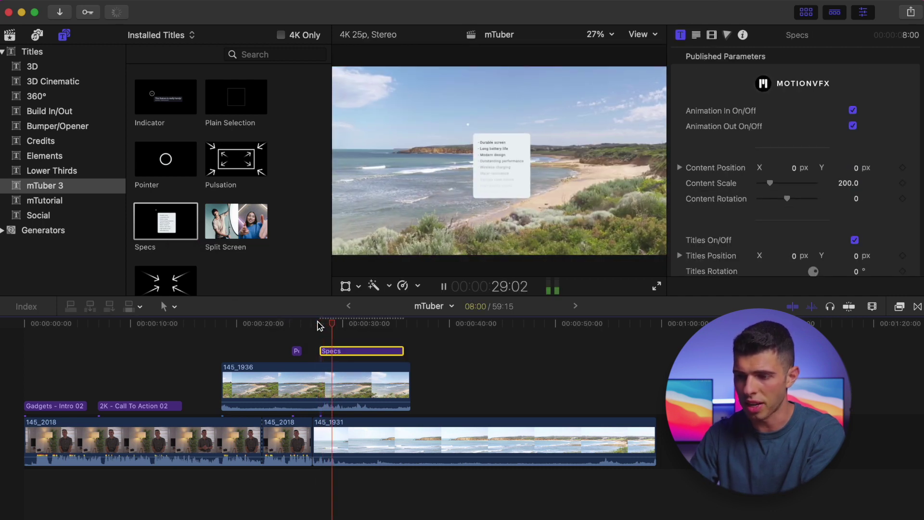
key(space)
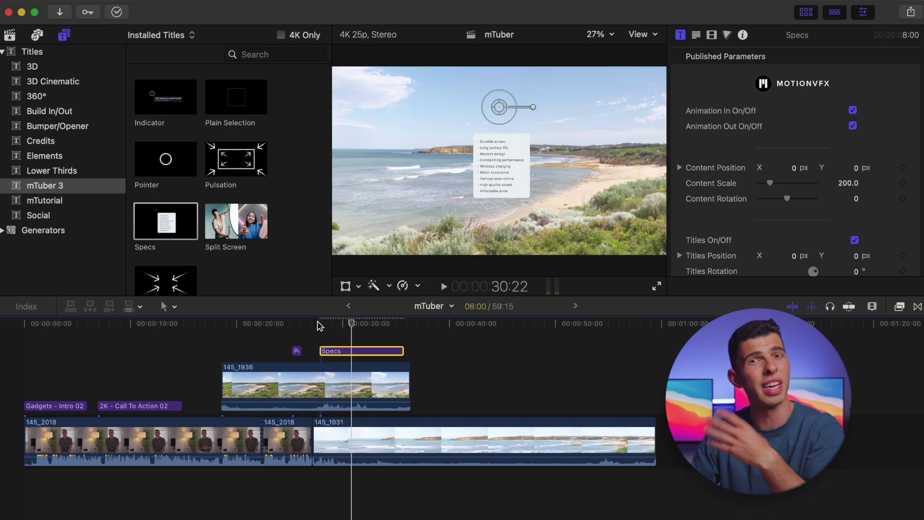
Step: Edit the Specs list to Bad screen, Bad battery life, Classic design, Poor performance, and replay
scroll(781, 164, down, 6)
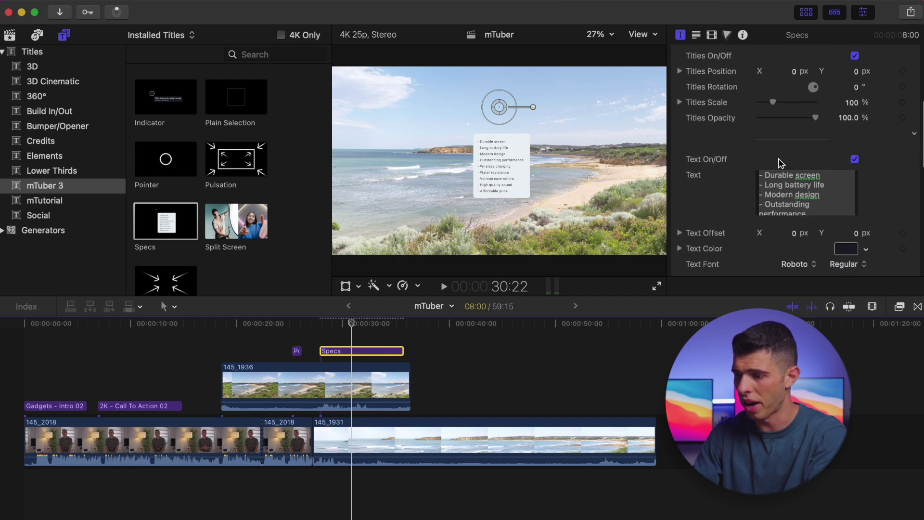
click(780, 177)
double_click(780, 177)
text(Bad)
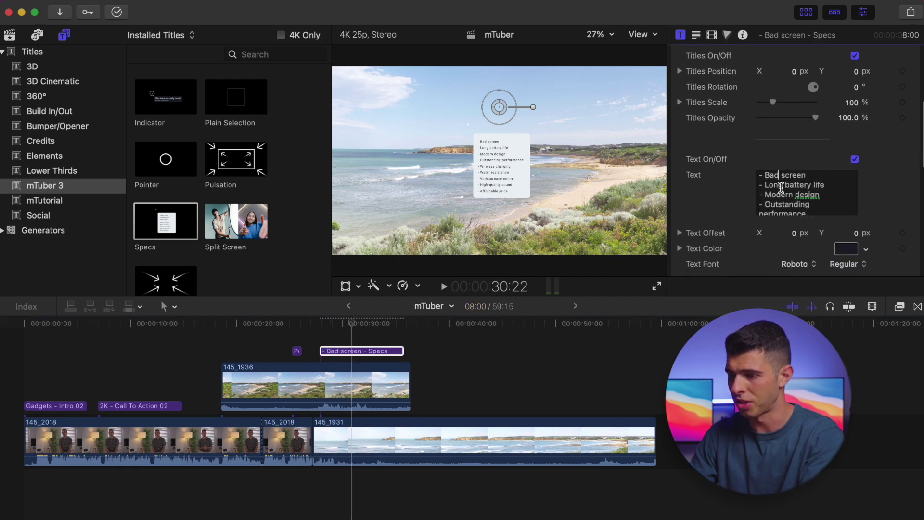
text(Ba)
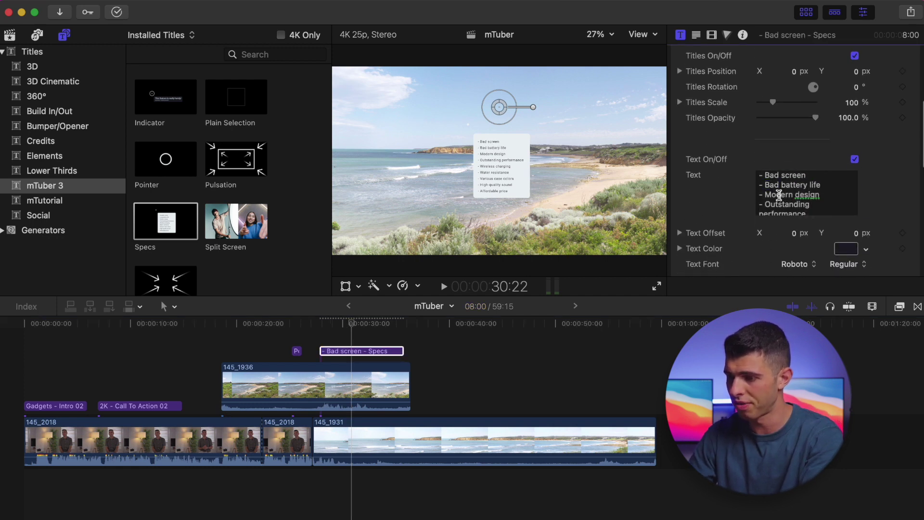
double_click(780, 195)
text(Classic)
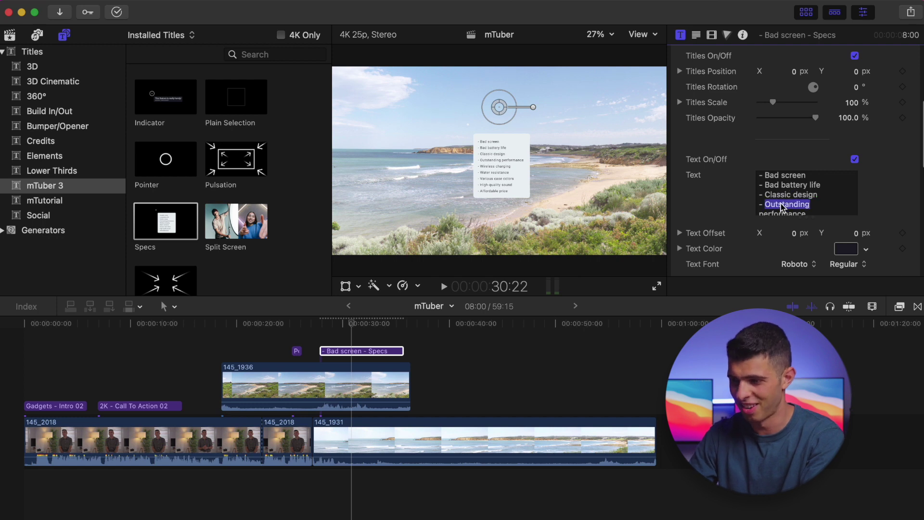
text(O)
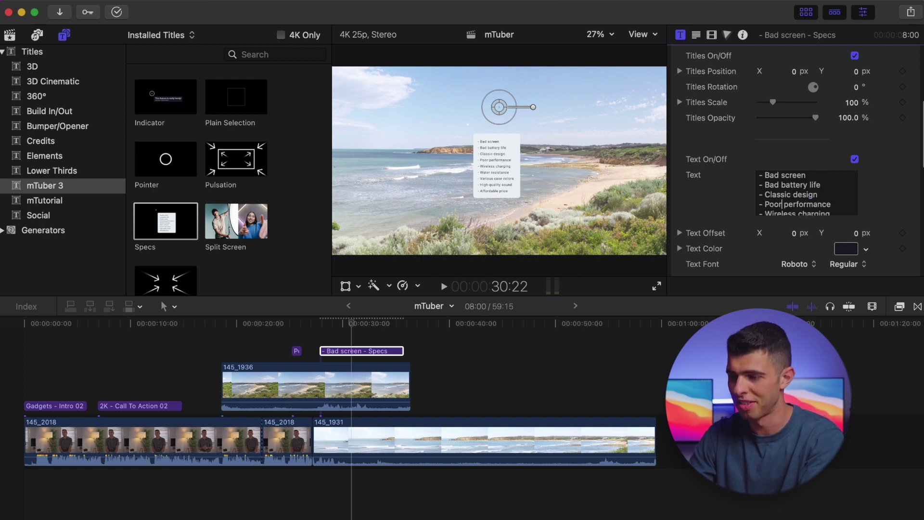
scroll(768, 204, down, 3)
click(326, 321)
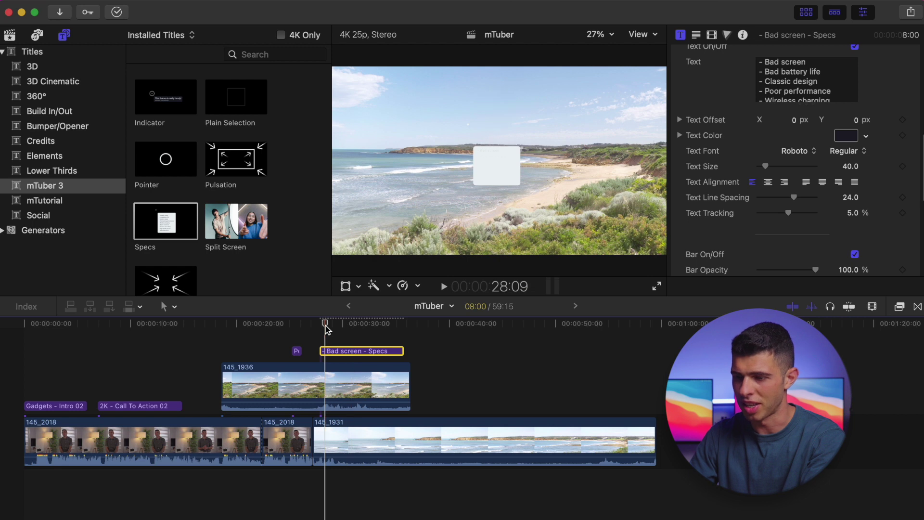
key(space)
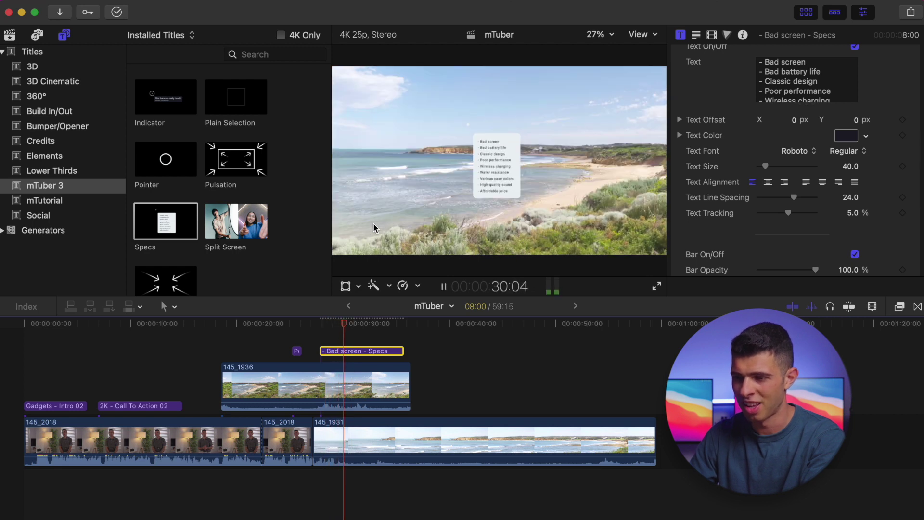
key(space)
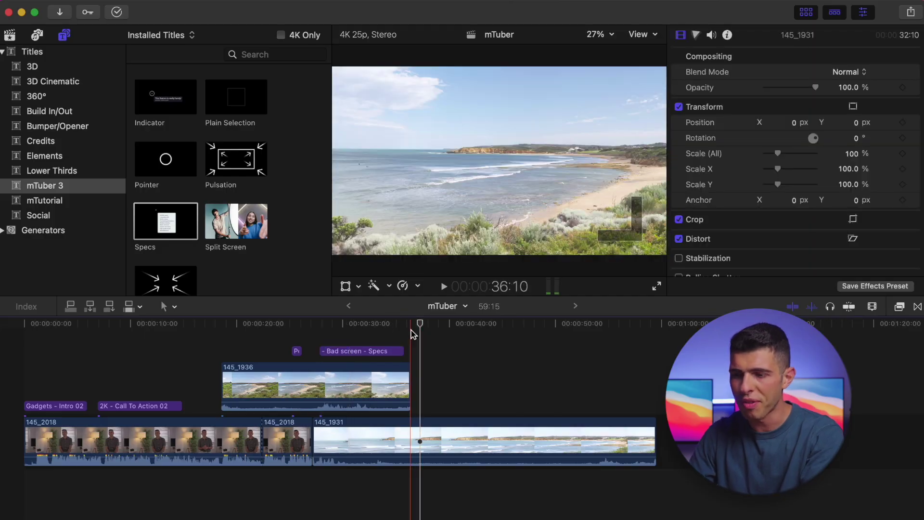
Step: Connect the Zoom title above 145_1931, preview it, and park the playhead at 37:16
scroll(204, 260, down, 3)
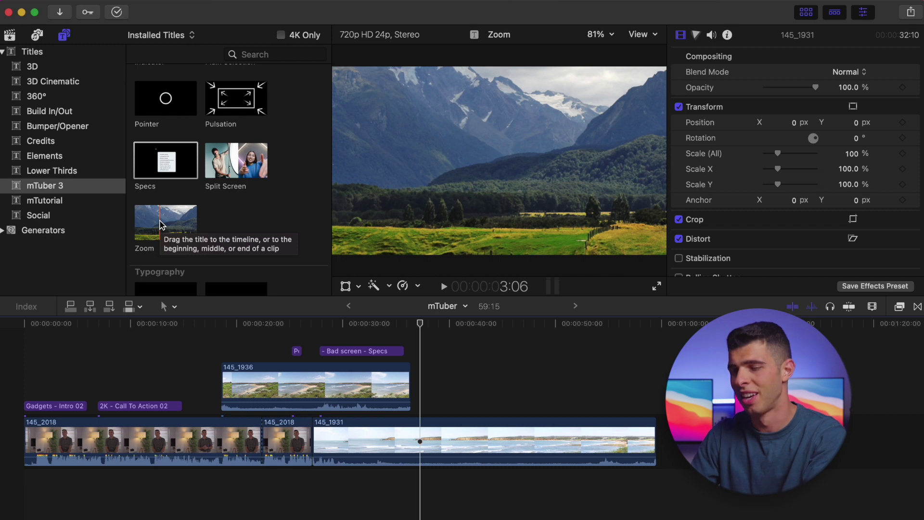
drag(161, 224, 421, 400)
key(space)
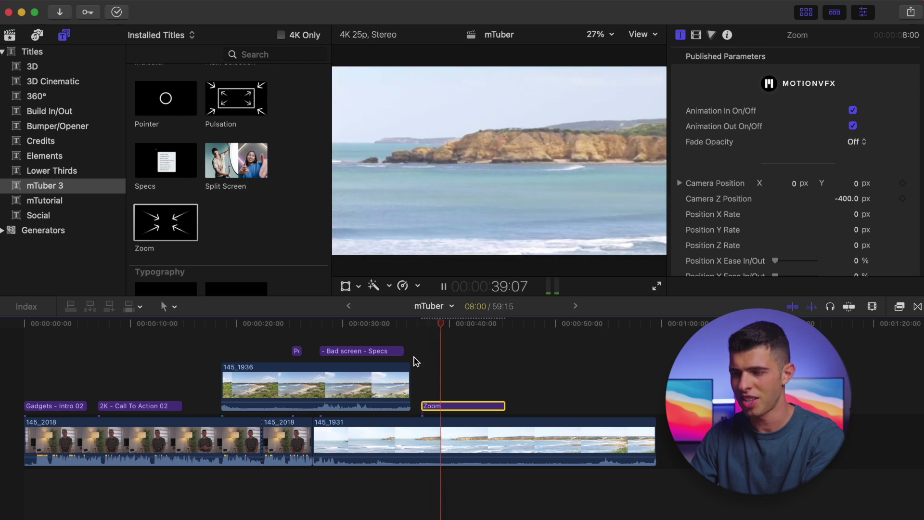
key(space)
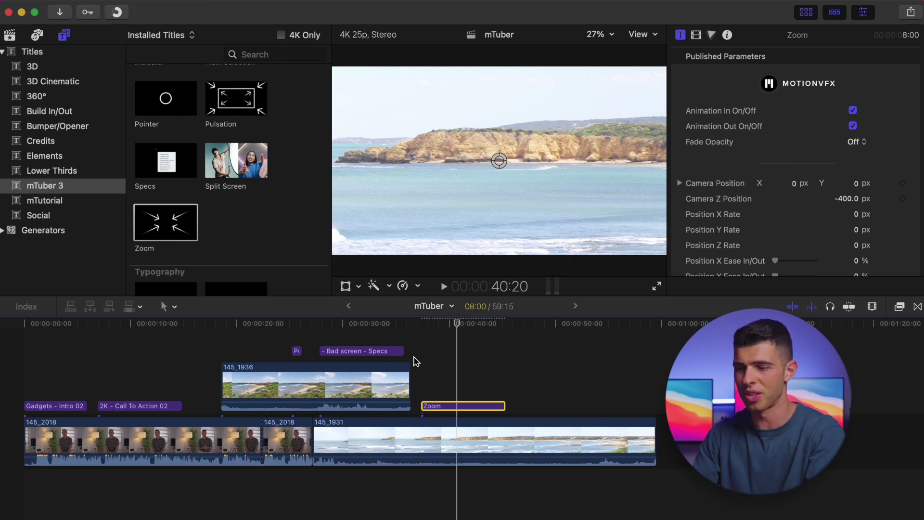
click(427, 325)
drag(426, 326, 422, 325)
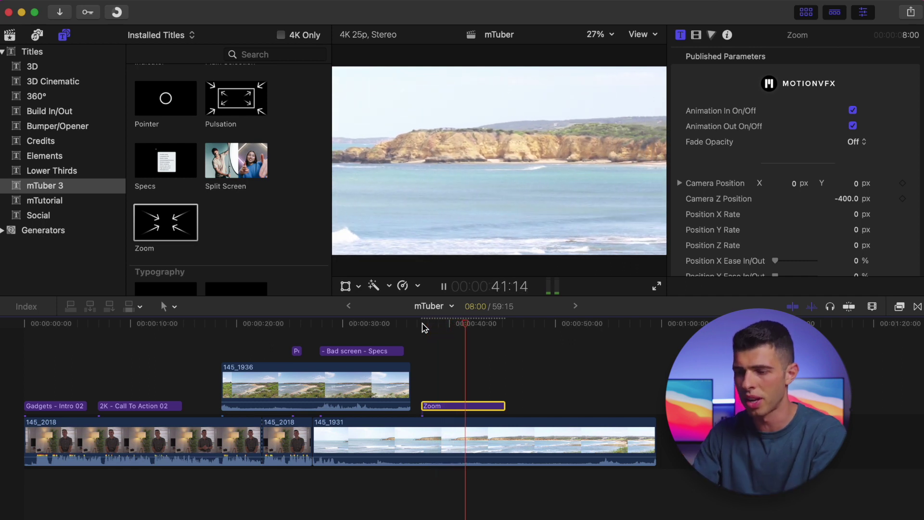
key(space)
click(423, 325)
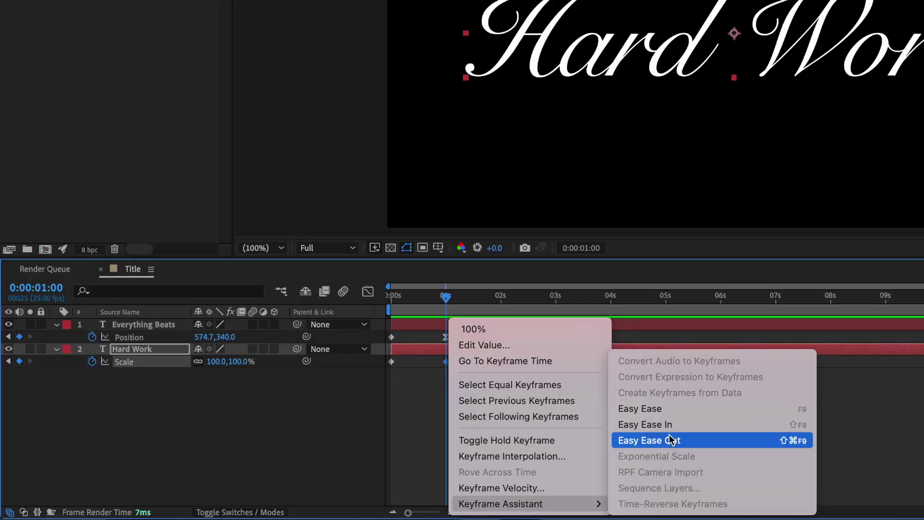
Step: Apply Easy Ease Out to Hard Work's Scale keyframe and drag its Graph Editor bezier handle
click(669, 427)
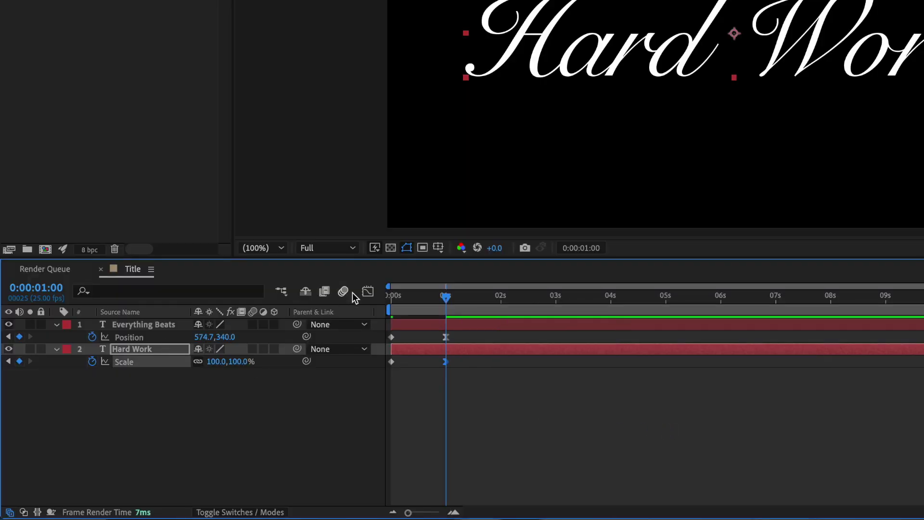
click(368, 291)
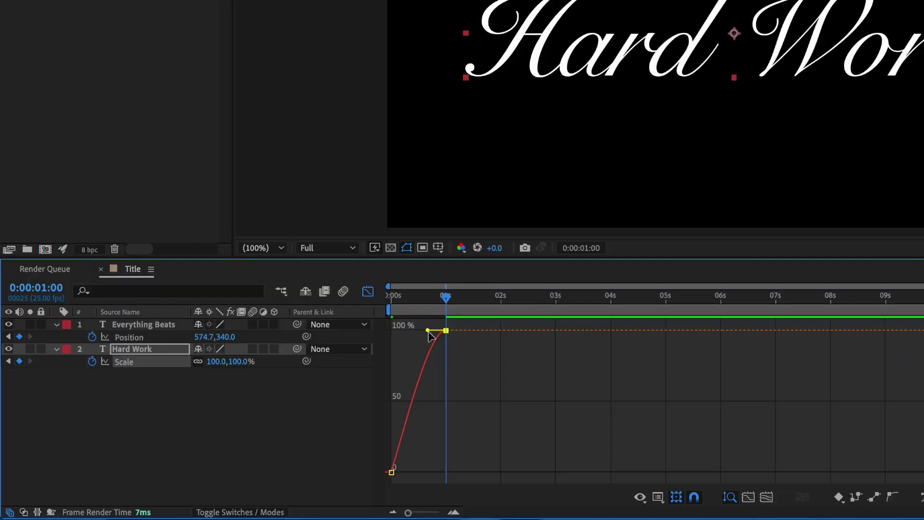
drag(429, 332, 403, 334)
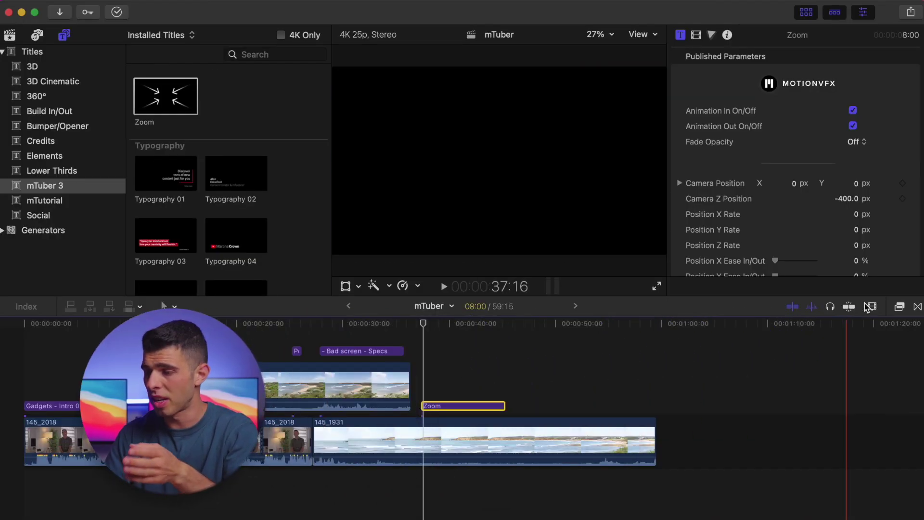
Step: Drop mTuber 3 Transition 02 onto the edit point between 145_1936 and 145_1931
click(903, 307)
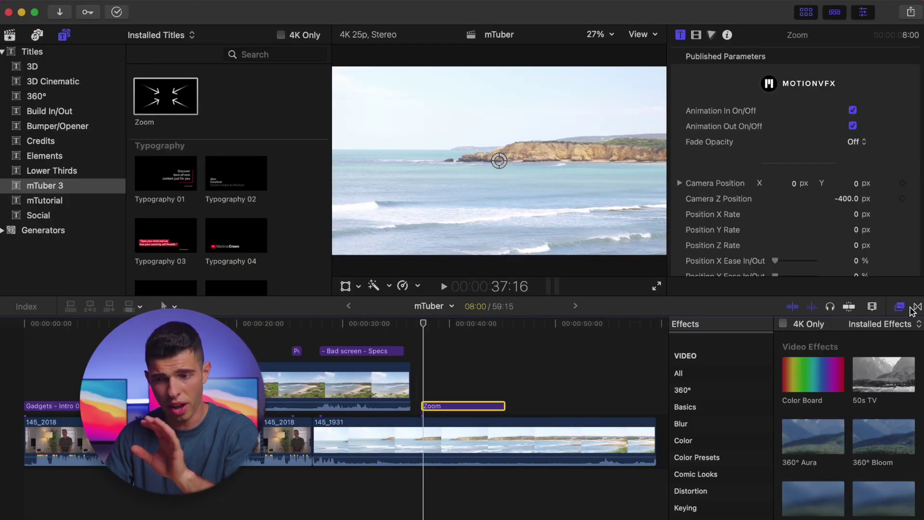
click(916, 307)
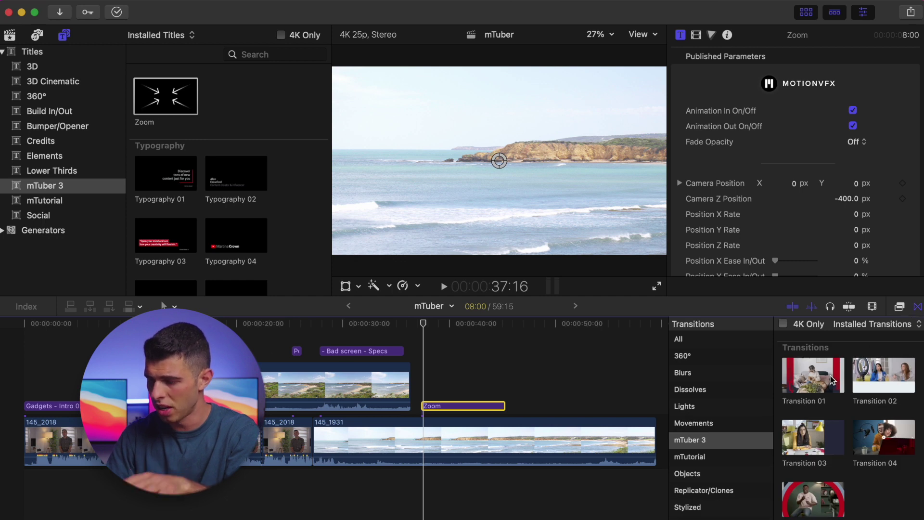
click(785, 376)
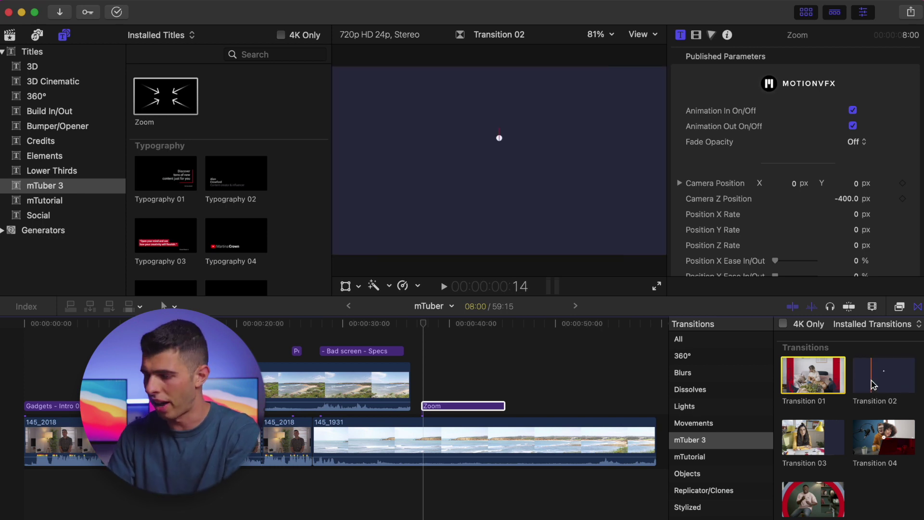
drag(873, 385, 403, 385)
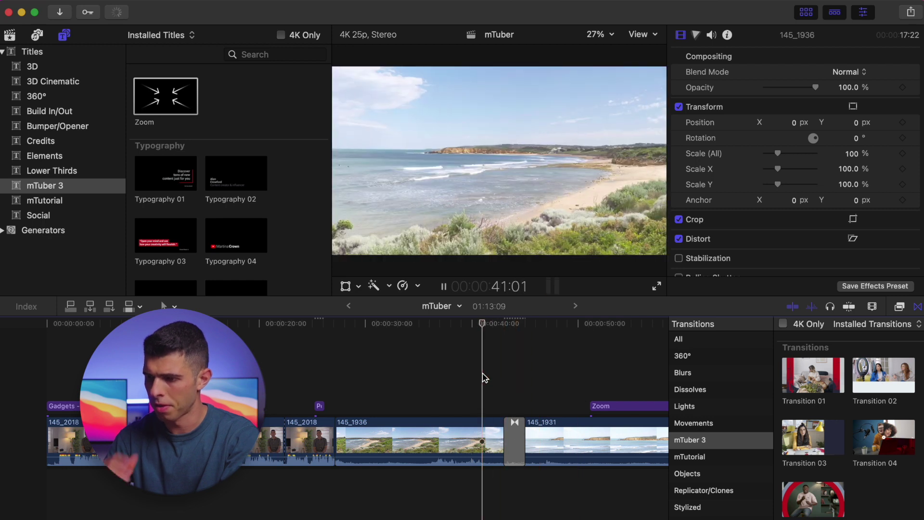
key(space)
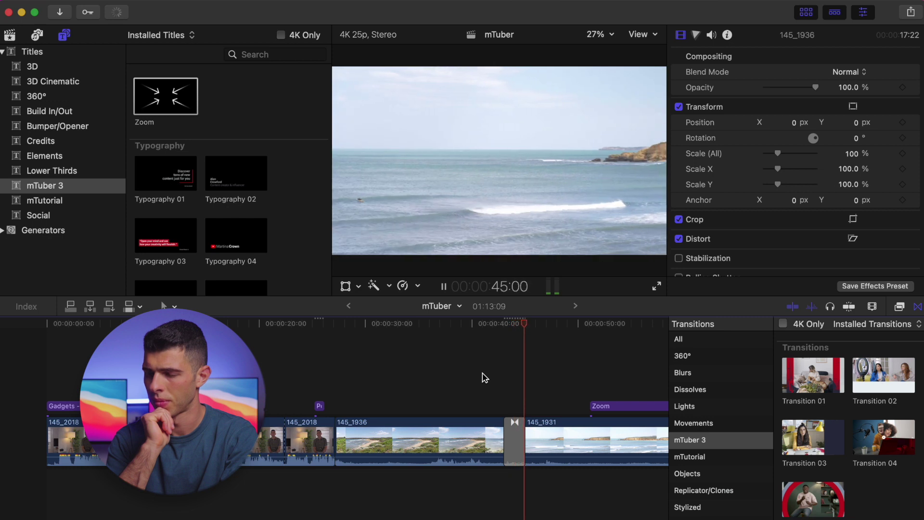
key(space)
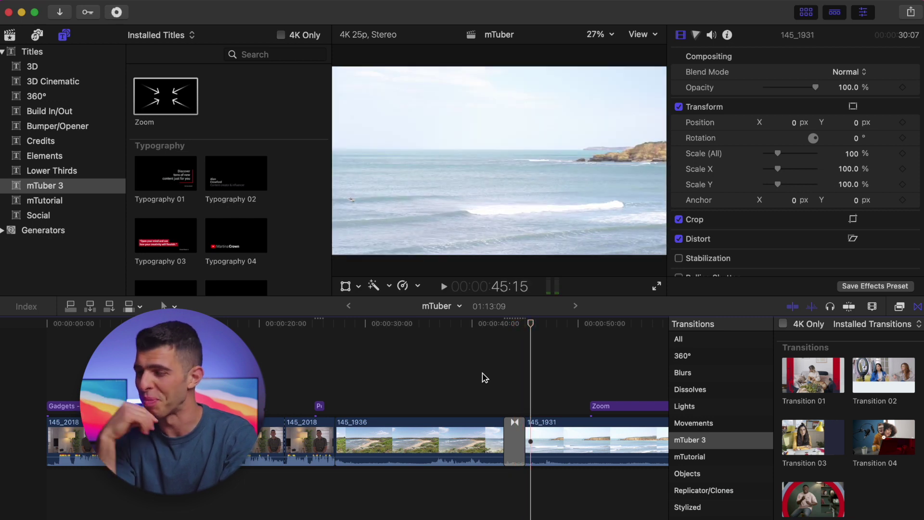
click(492, 325)
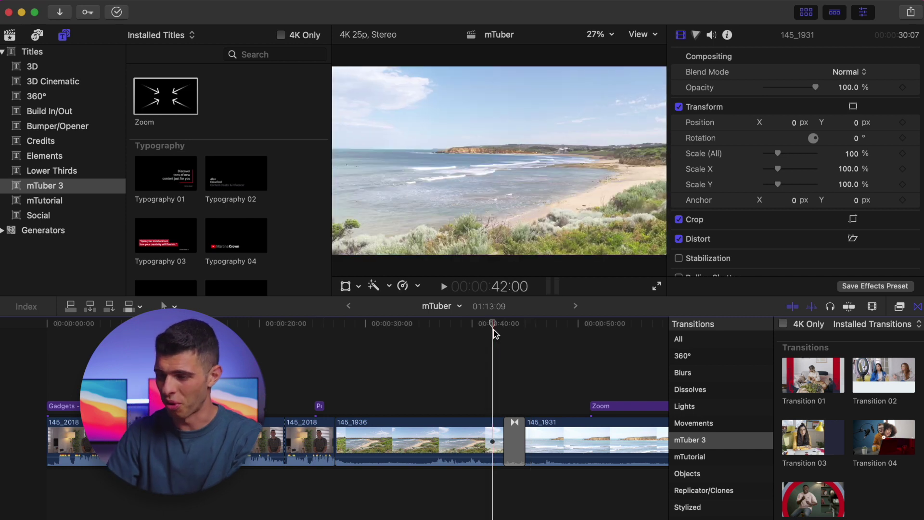
key(space)
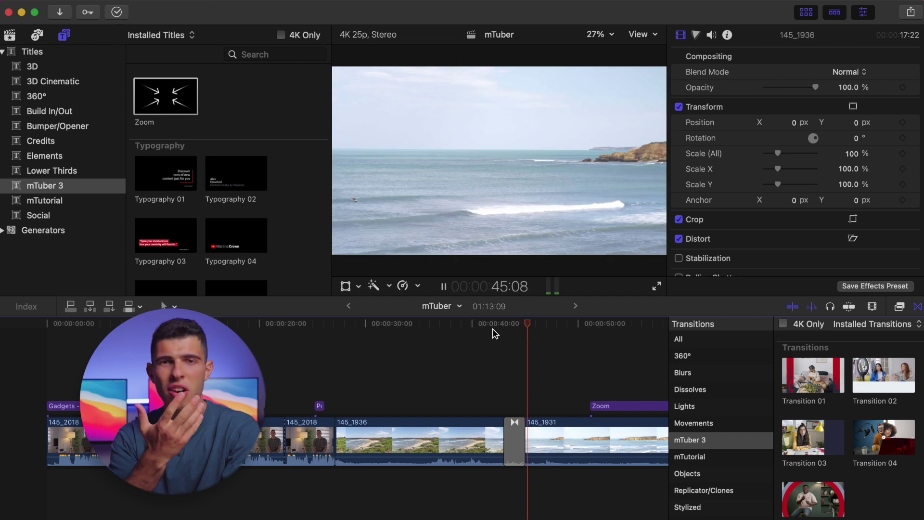
key(space)
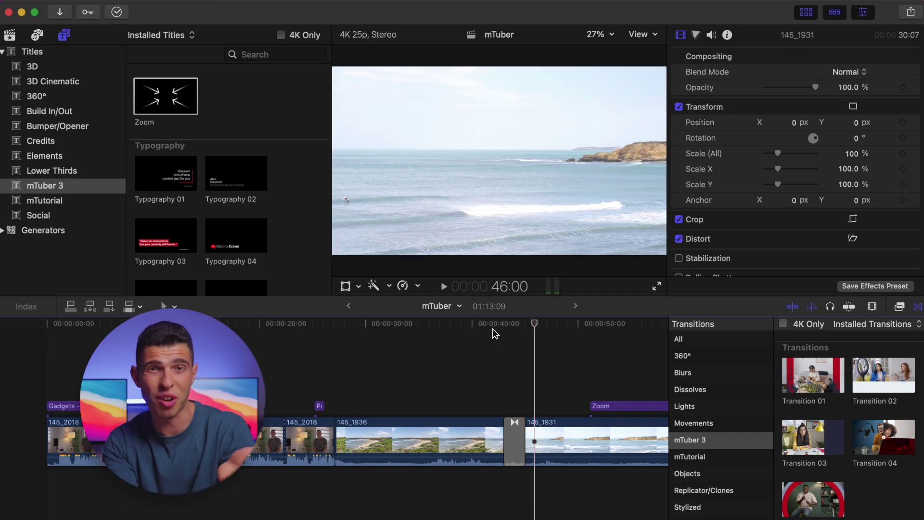